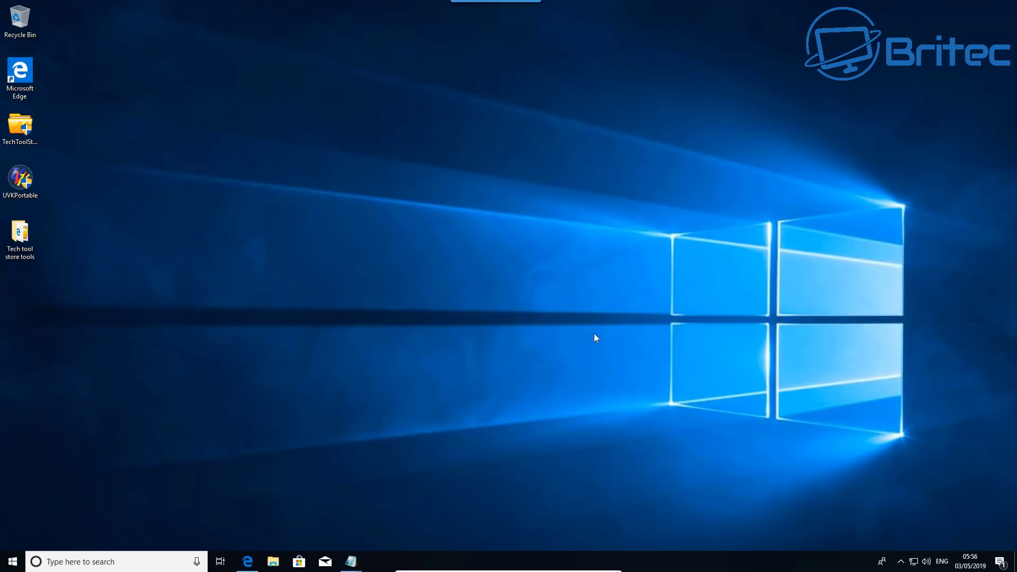
- Open Settings > Apps, scroll the Apps & features list and expand the Maps entry
click(12, 561)
click(13, 512)
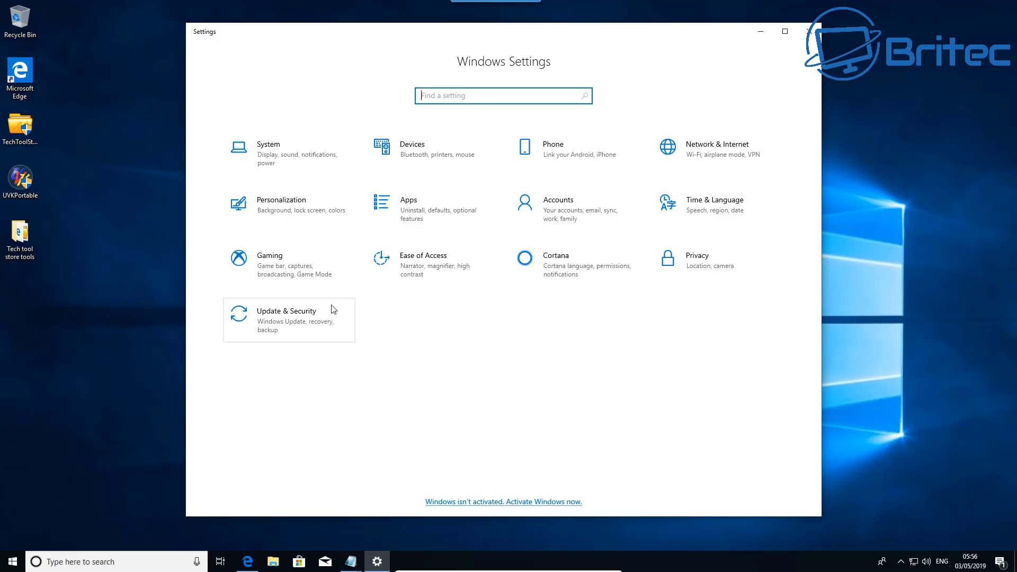
click(408, 201)
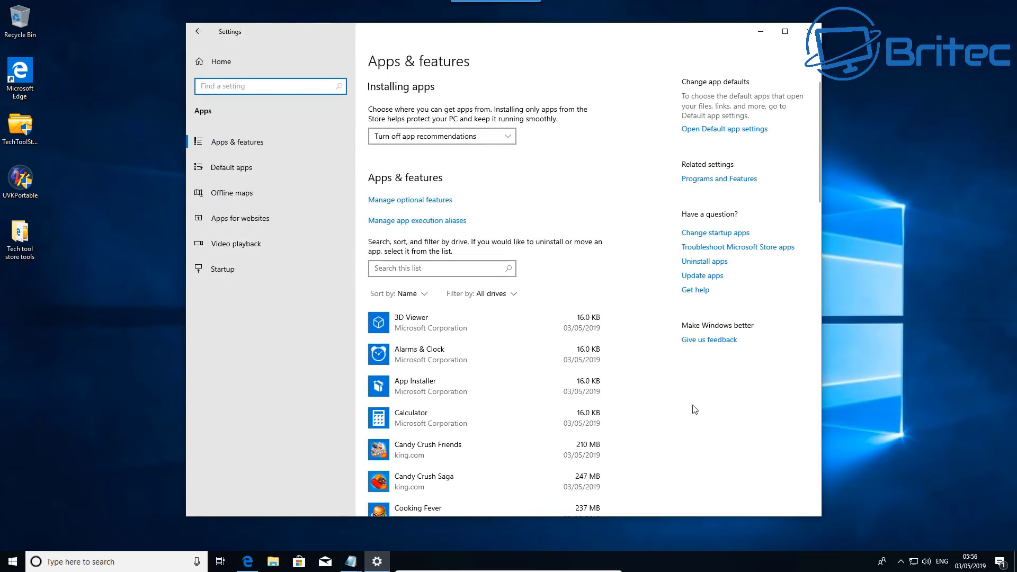
scroll(688, 416, down, 5)
scroll(631, 408, down, 3)
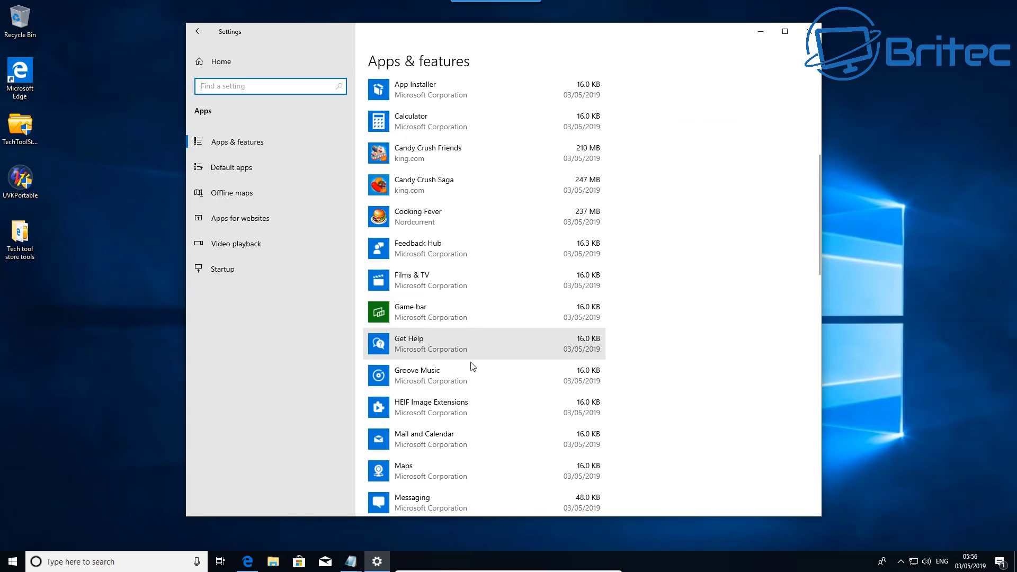
scroll(473, 408, down, 3)
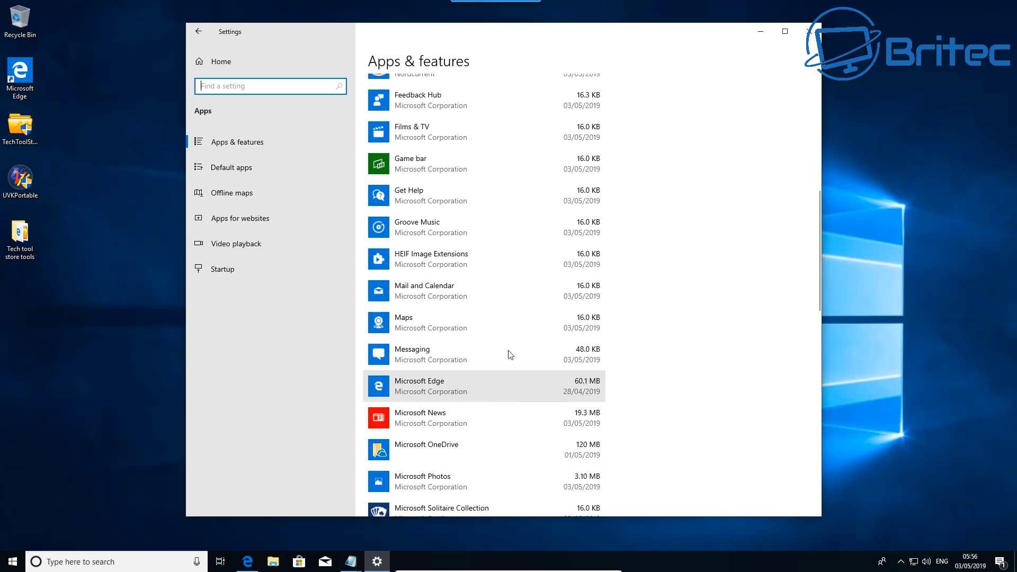
click(493, 324)
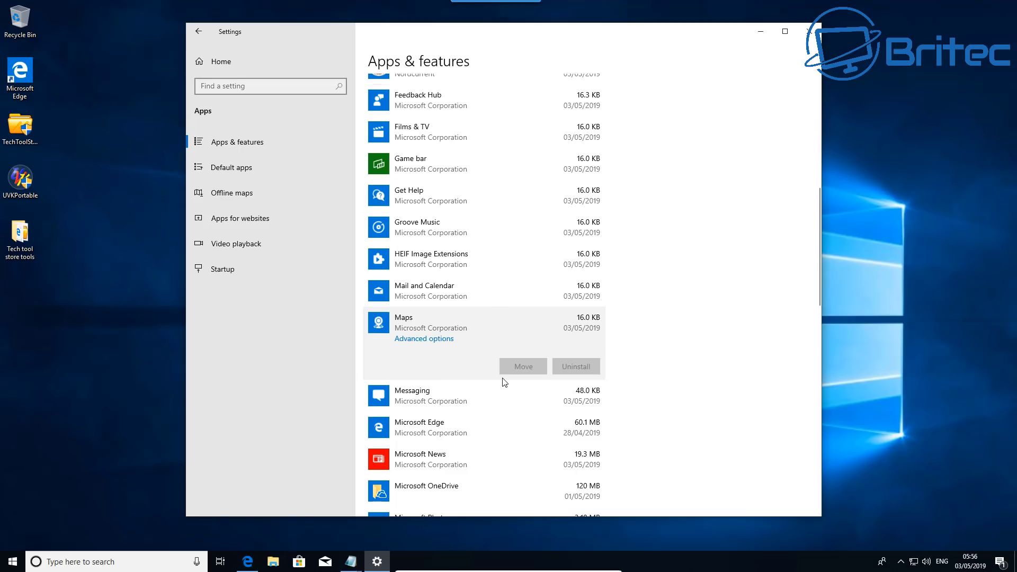
- Uninstall Skype from Apps & features, confirming removal in the flyout
scroll(503, 377, down, 3)
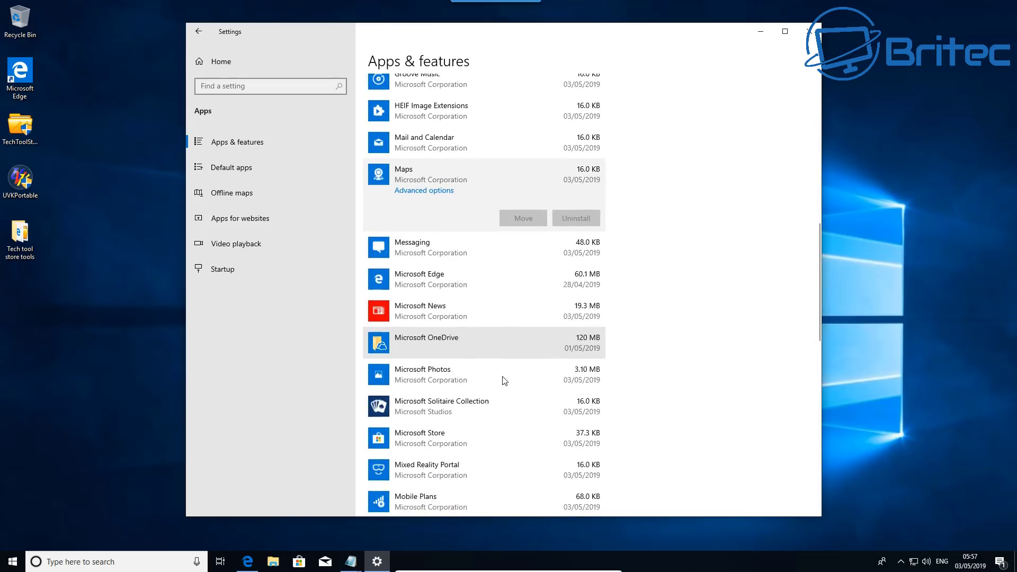
scroll(438, 288, down, 10)
click(478, 214)
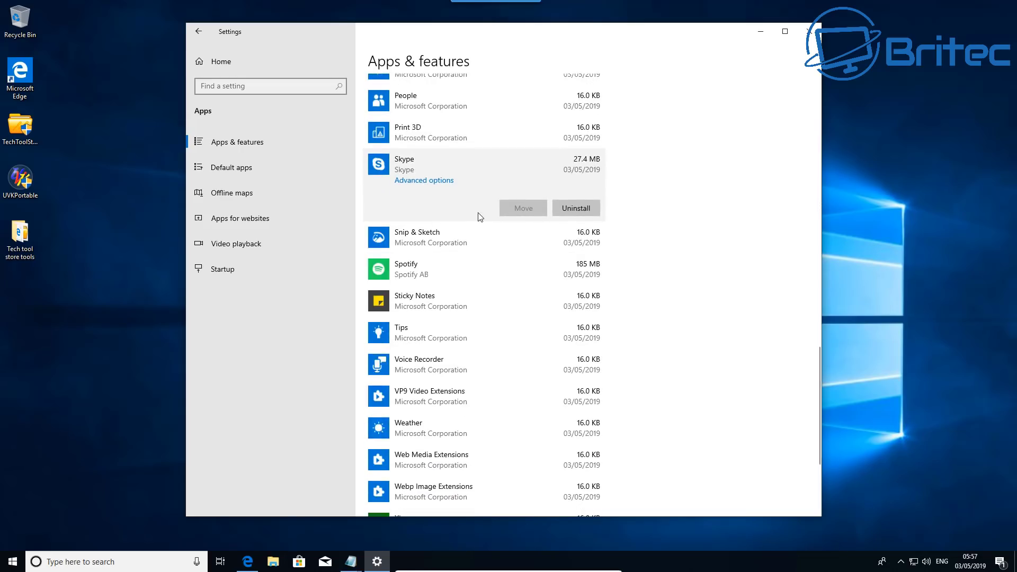
click(575, 209)
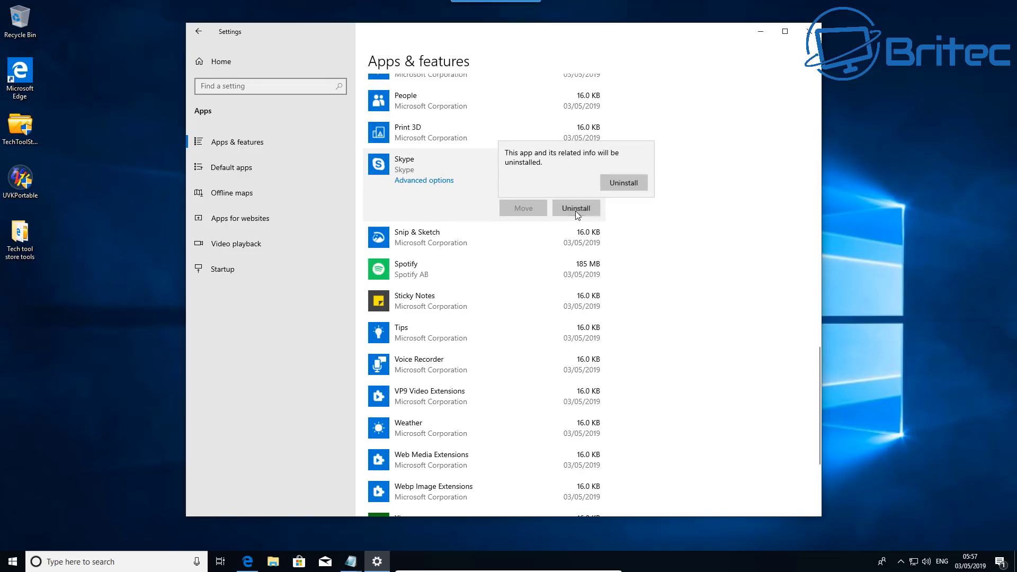
click(631, 182)
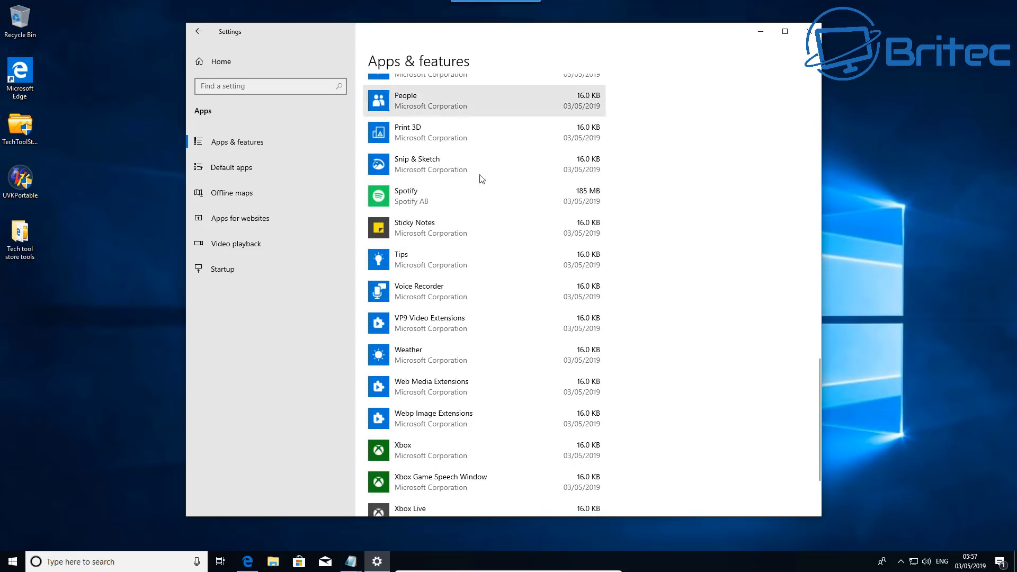
- Close the Settings window to return to the desktop
scroll(477, 291, down, 3)
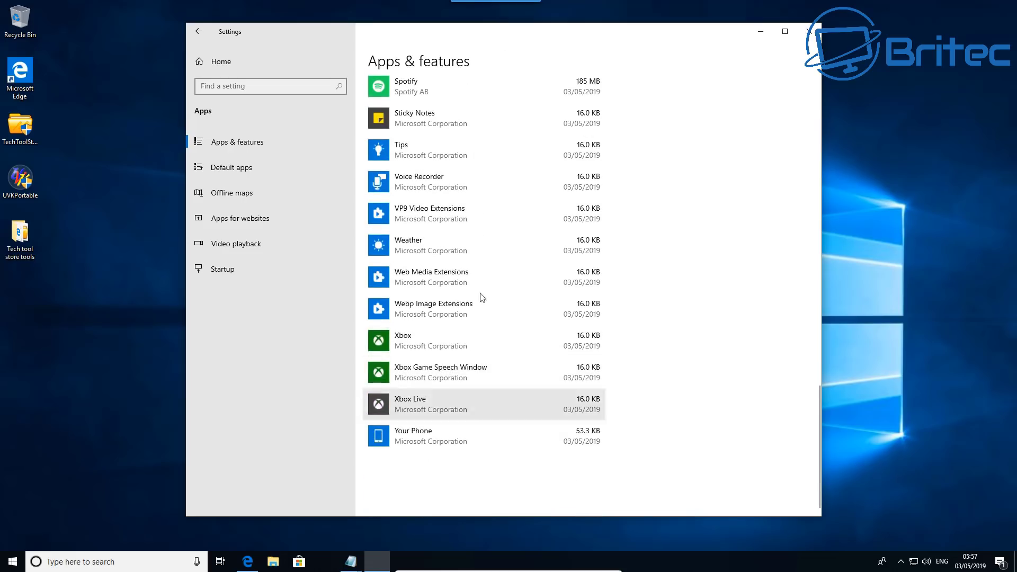
scroll(614, 349, up, 1)
scroll(614, 349, up, 10)
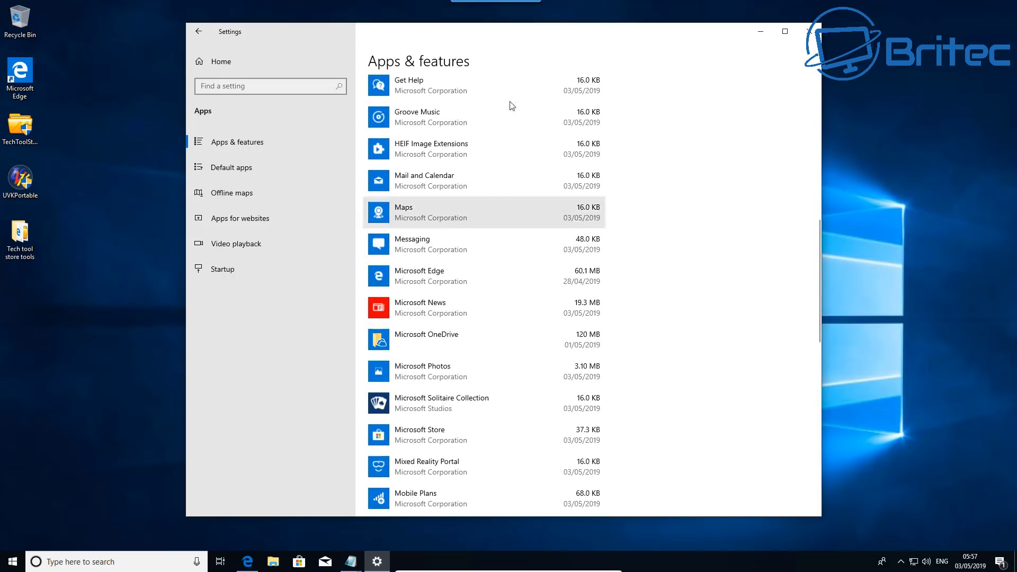
click(809, 31)
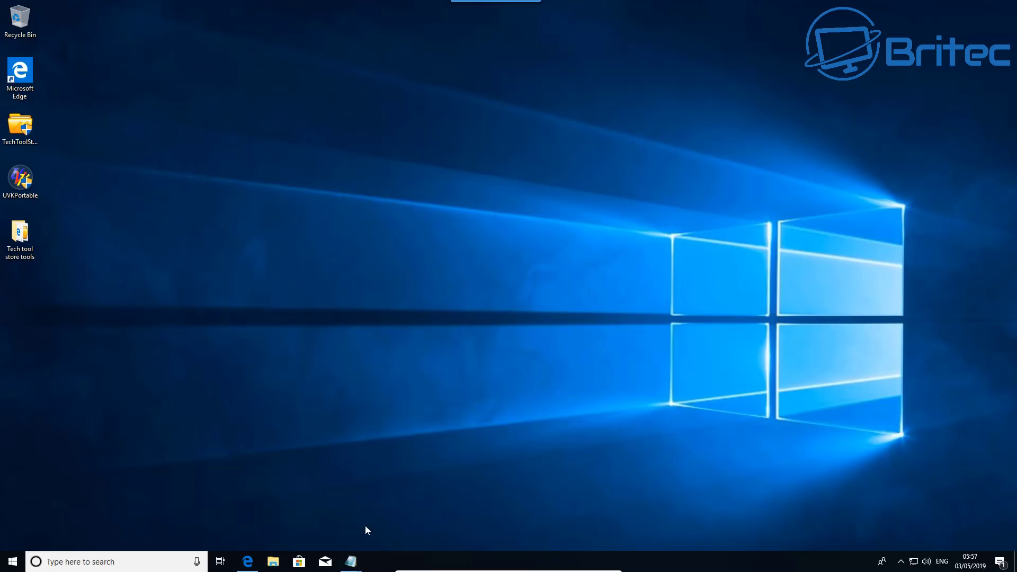
- Restore Notepad and copy the line Get-AppxPackage *xboxapp* | Remove-AppxPackage
click(351, 561)
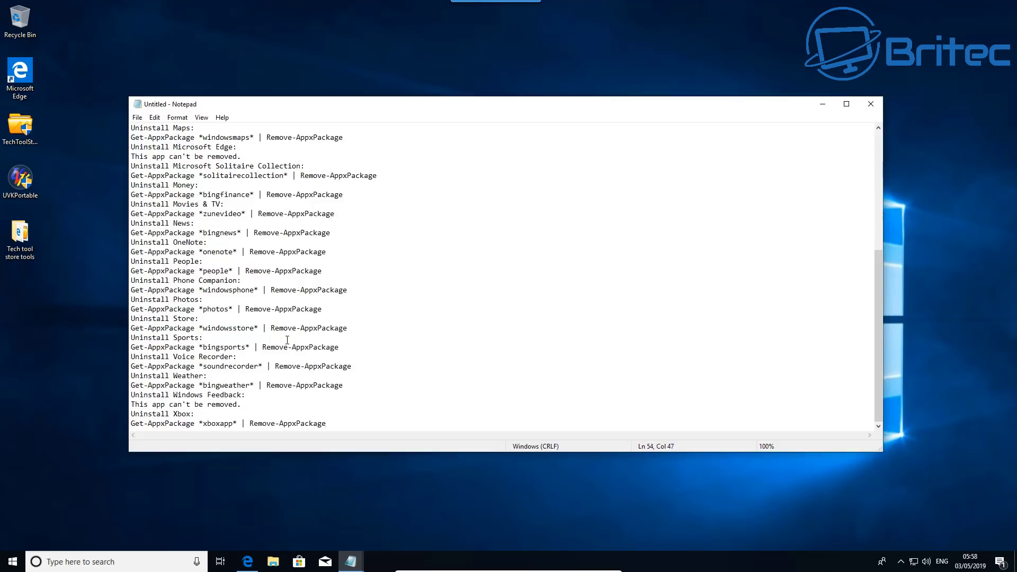
scroll(288, 339, up, 4)
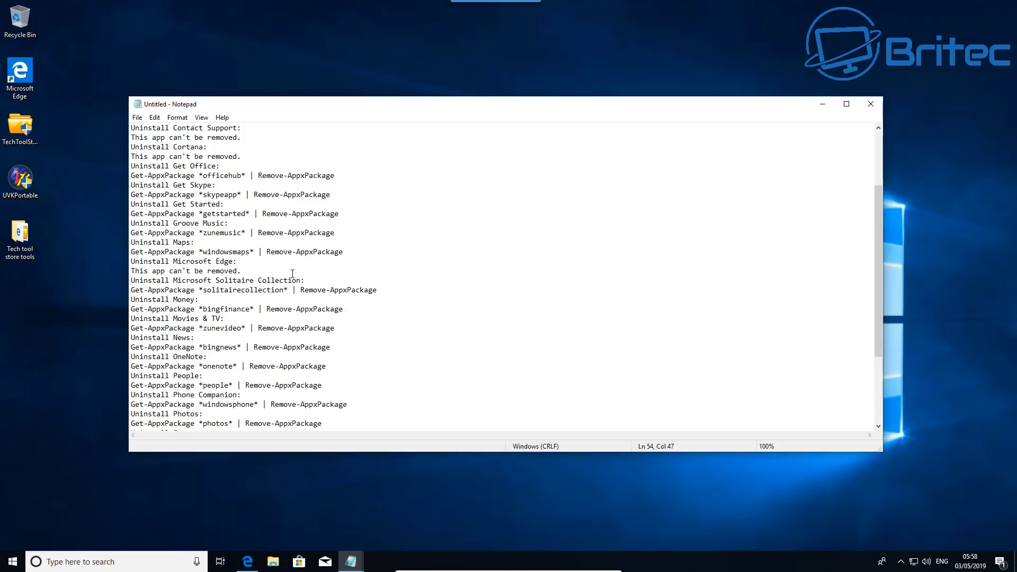
scroll(292, 273, down, 3)
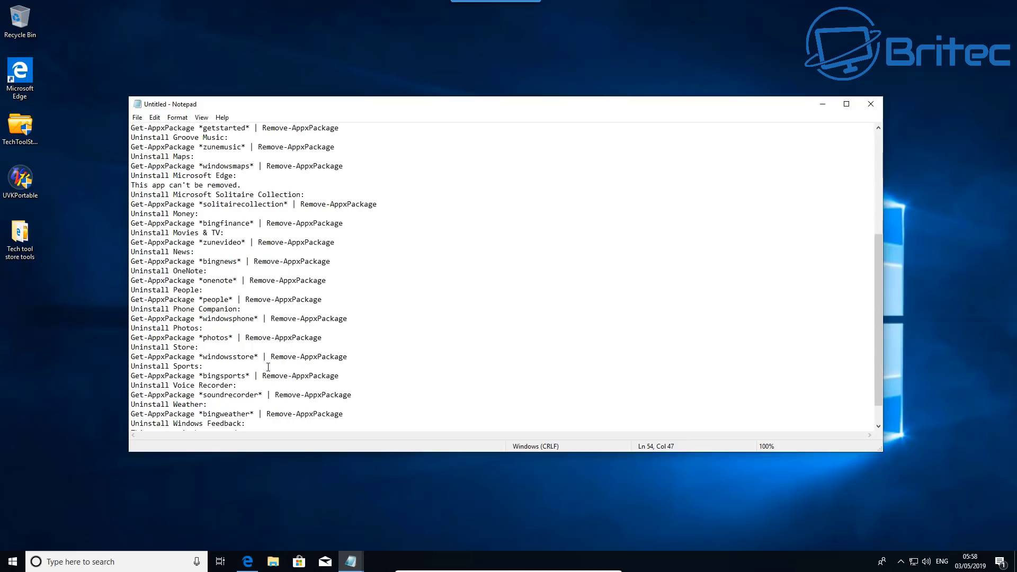
scroll(268, 373, down, 1)
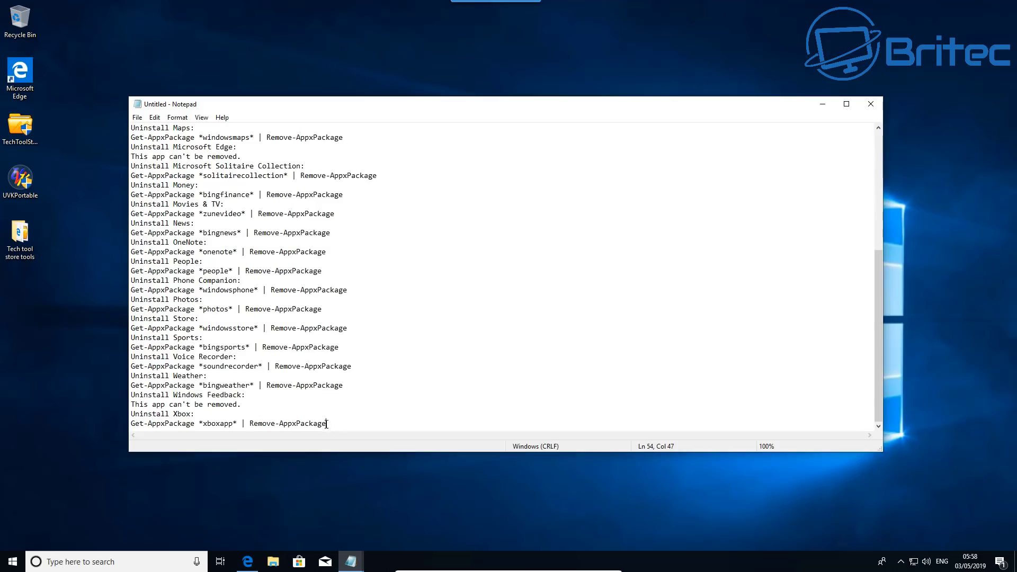
drag(327, 423, 131, 424)
right_click(194, 422)
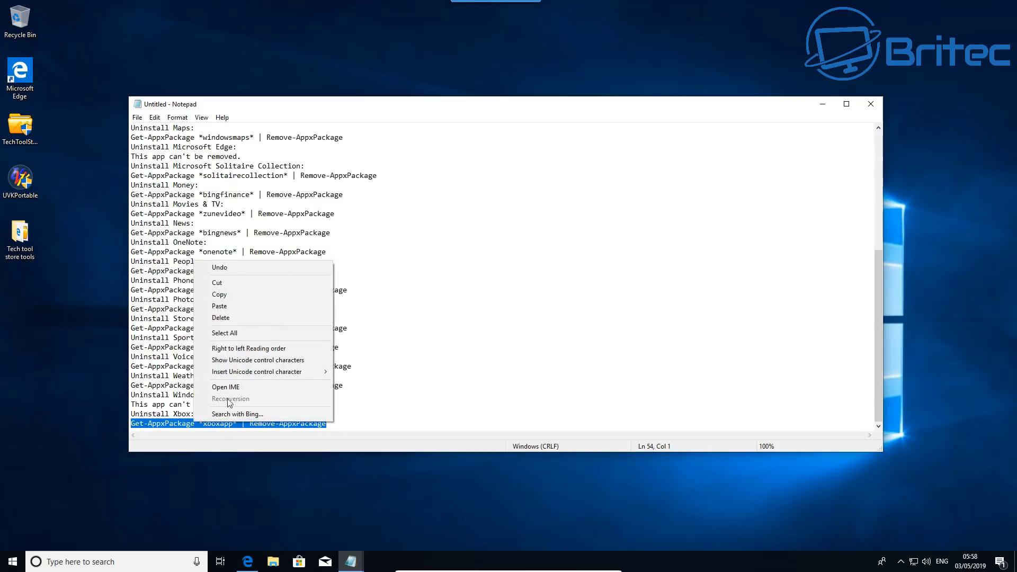
click(235, 297)
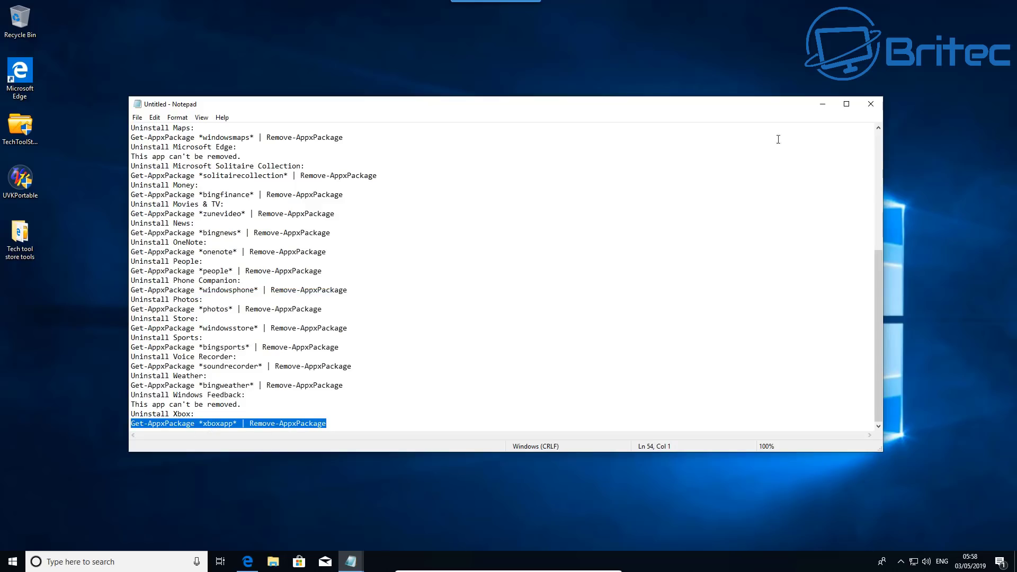
- Minimize Notepad, reopen Settings > Apps and scroll the installed list down to Your Phone
click(822, 104)
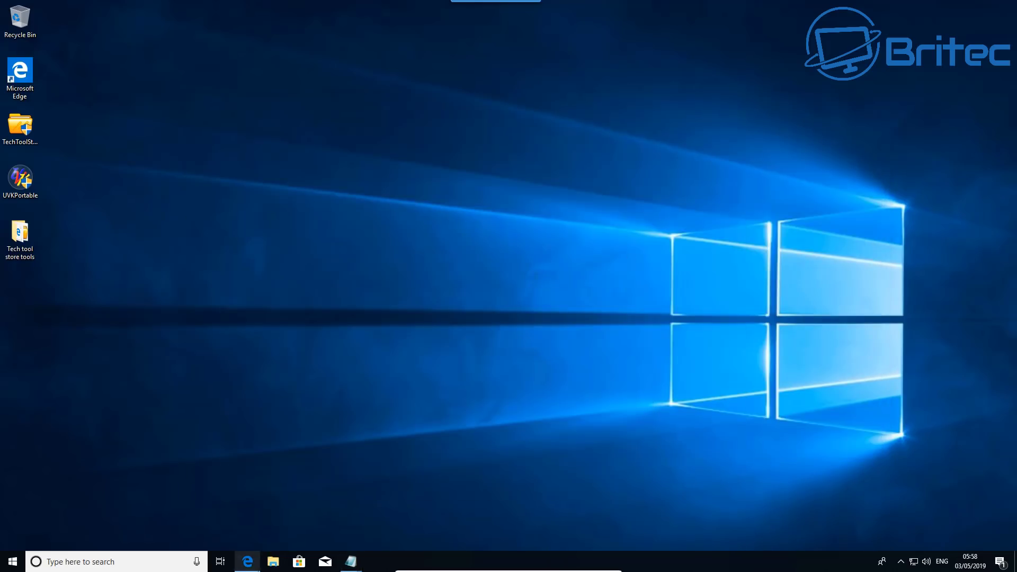
click(13, 562)
click(13, 513)
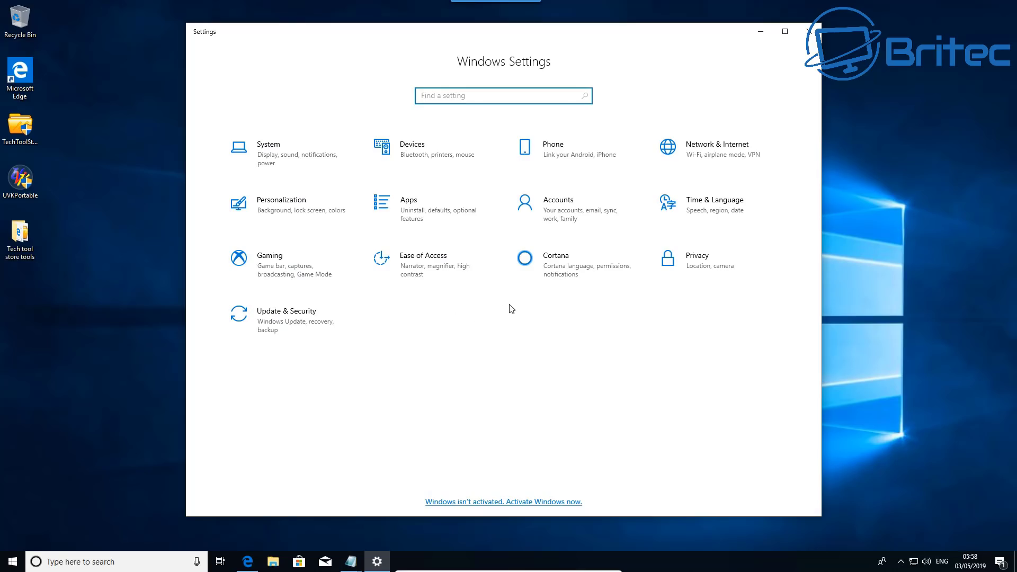
click(419, 199)
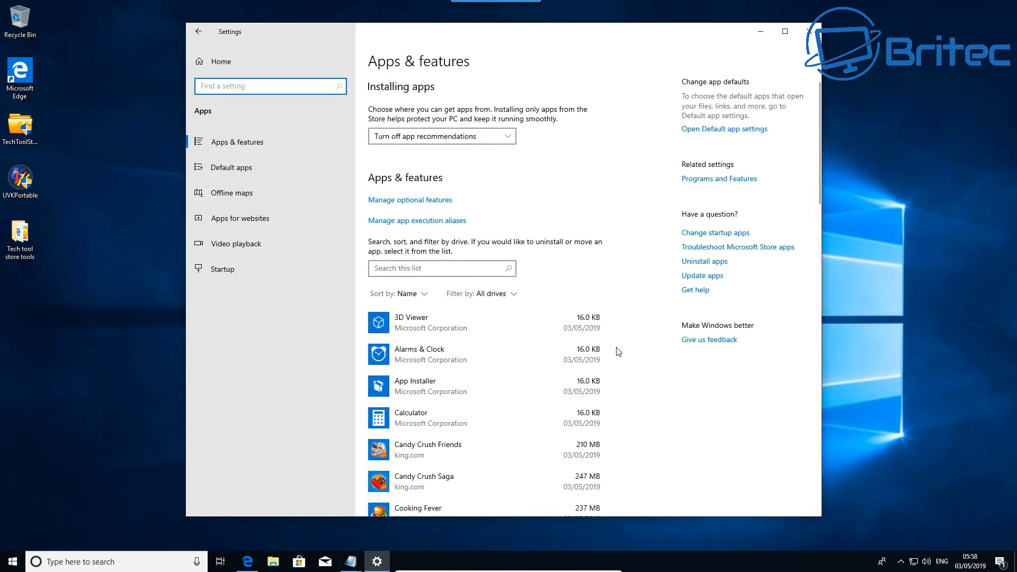
scroll(614, 355, down, 10)
scroll(609, 363, up, 3)
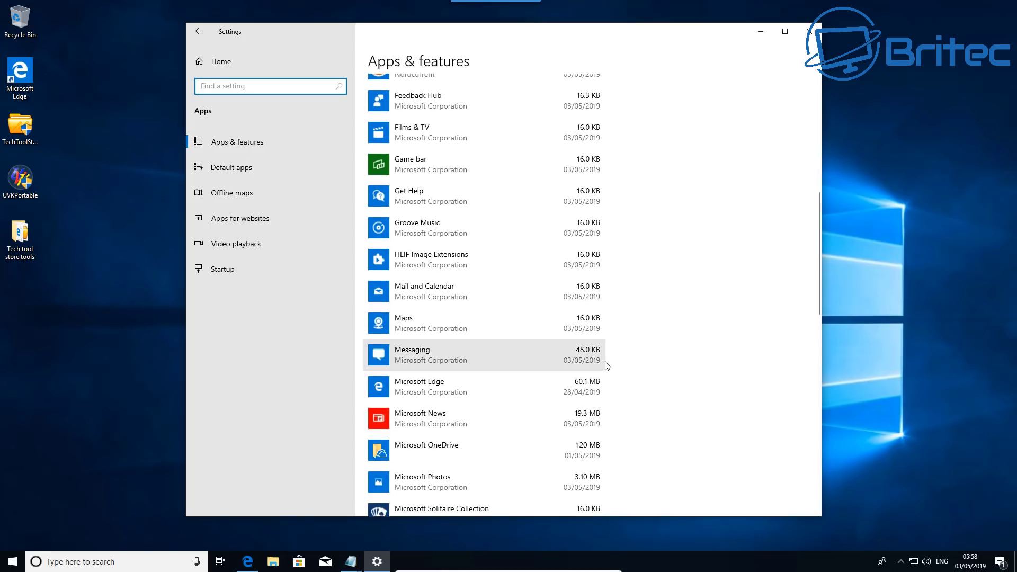
scroll(608, 363, down, 10)
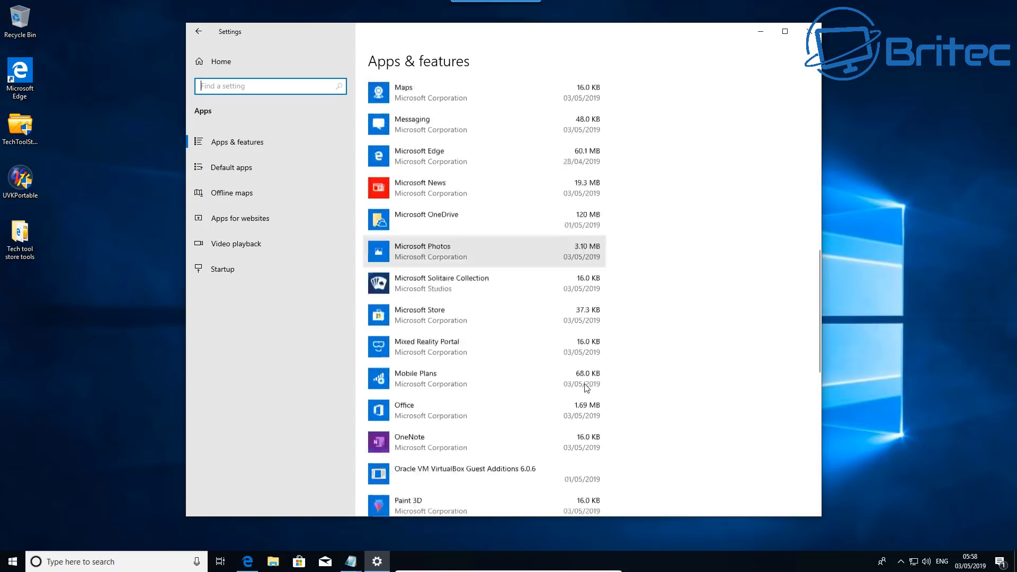
scroll(570, 405, down, 1)
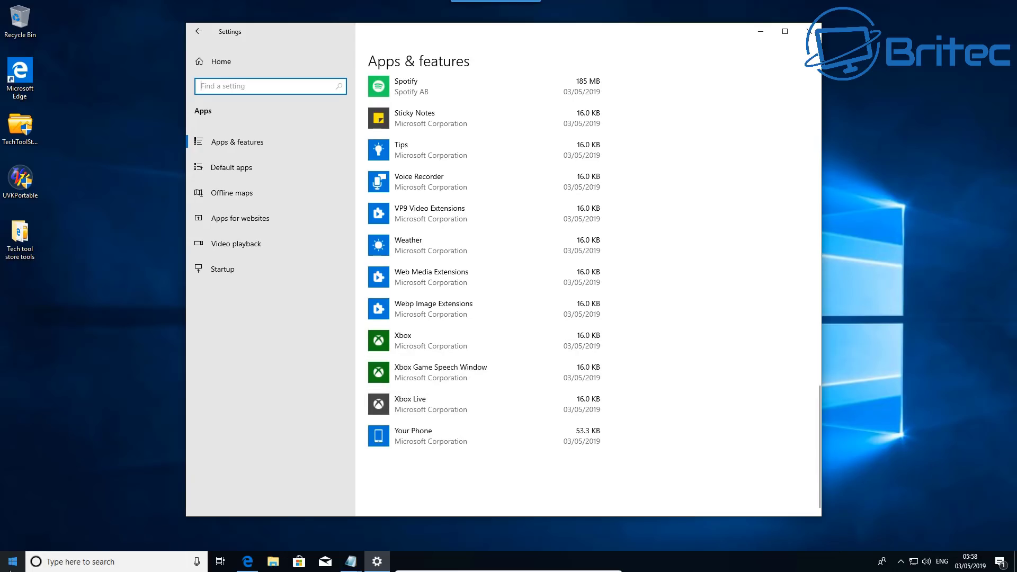
- In an admin PowerShell, run the pasted Get-AppxPackage *xboxapp* | Remove-AppxPackage command
right_click(12, 562)
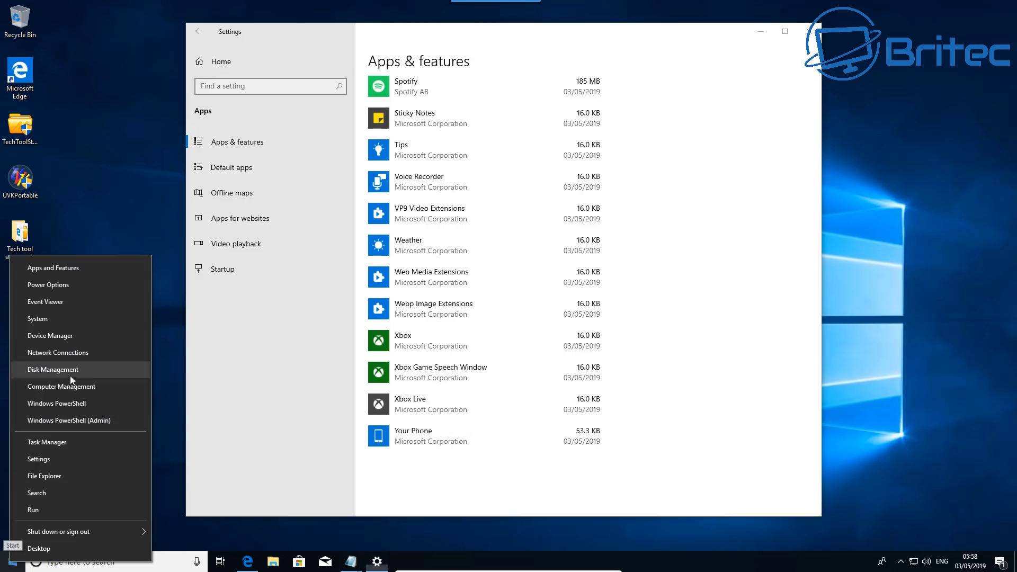
click(68, 419)
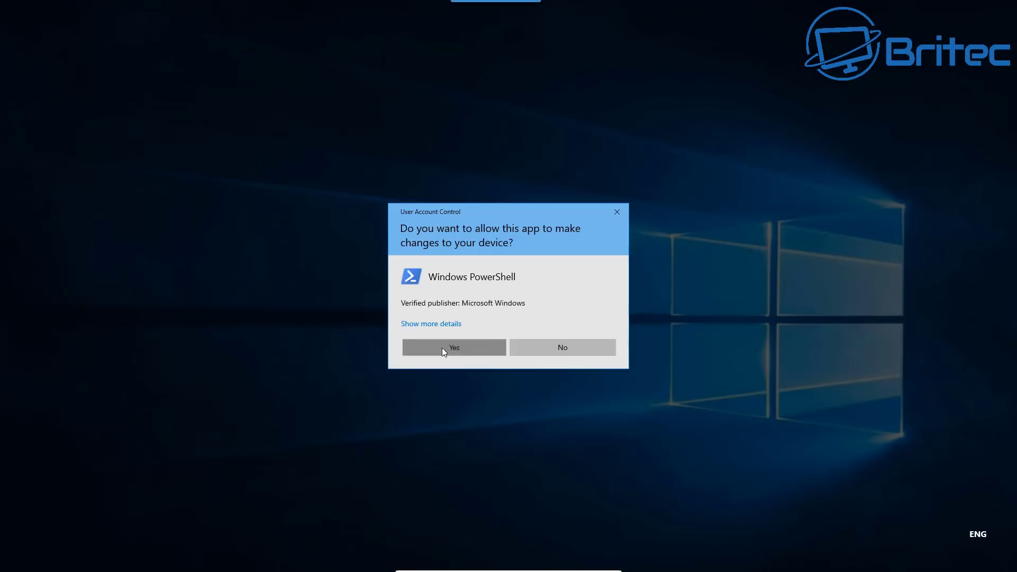
click(442, 347)
drag(338, 80, 687, 101)
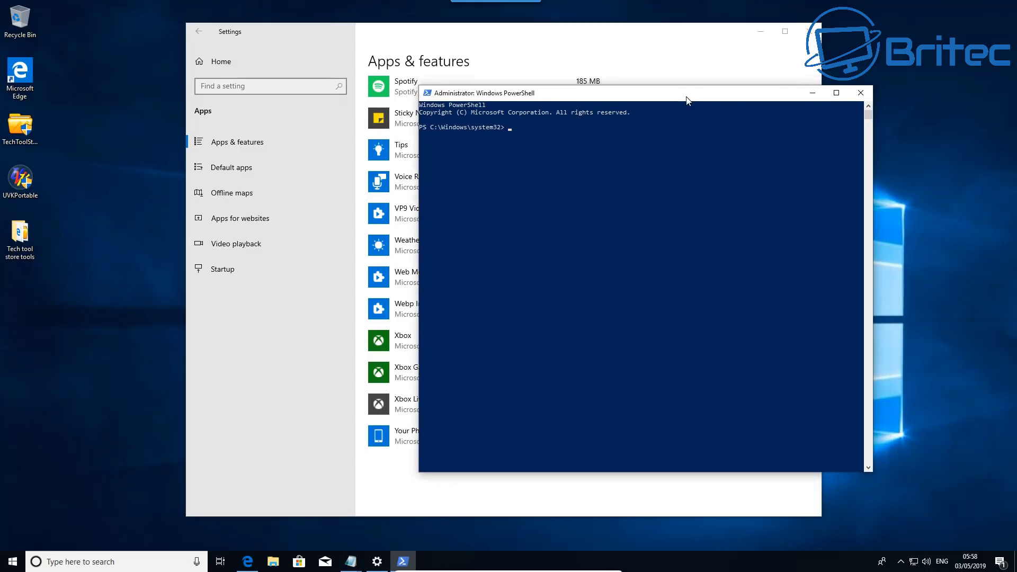
right_click(522, 144)
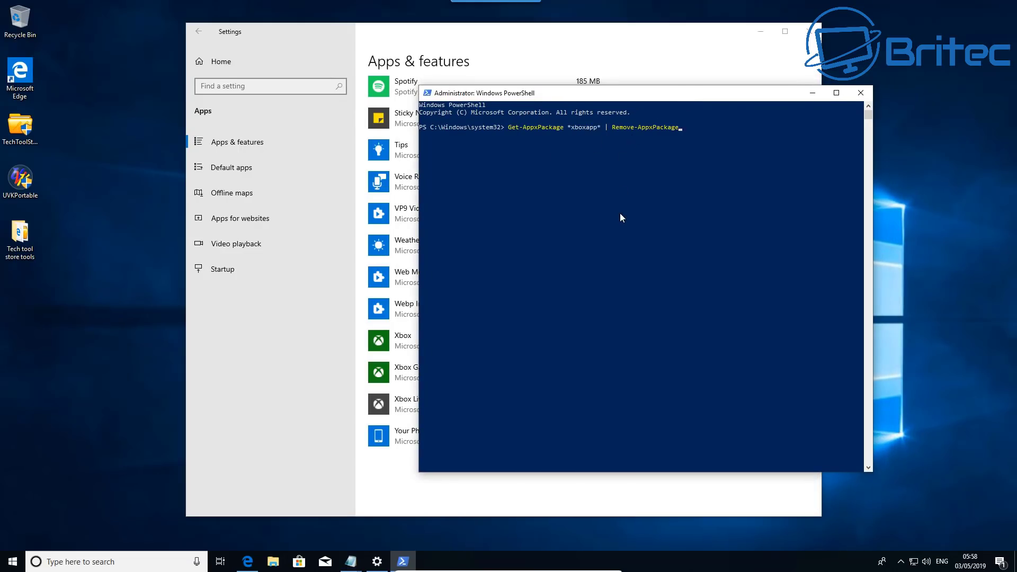
key(Return)
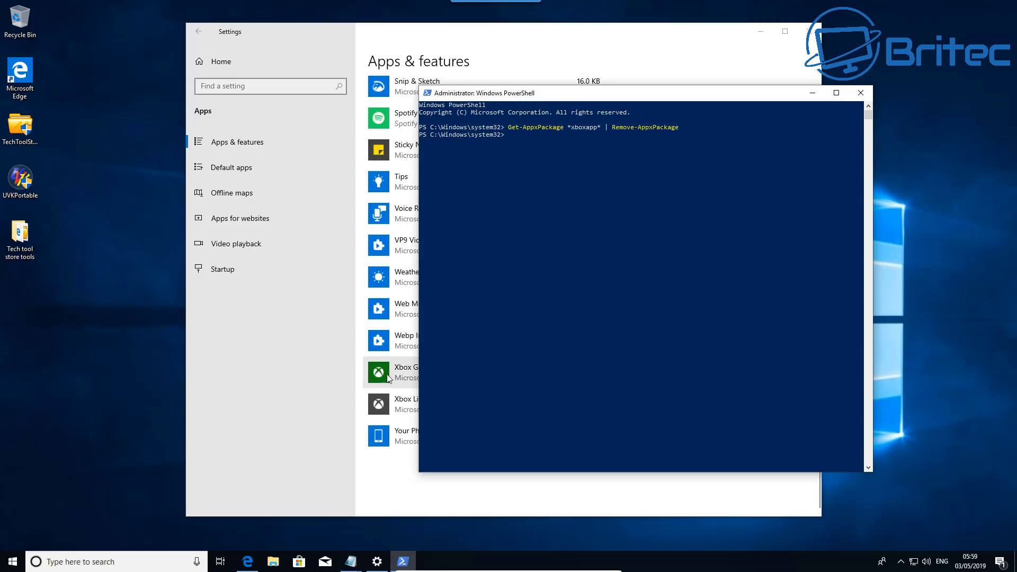
drag(613, 98, 596, 109)
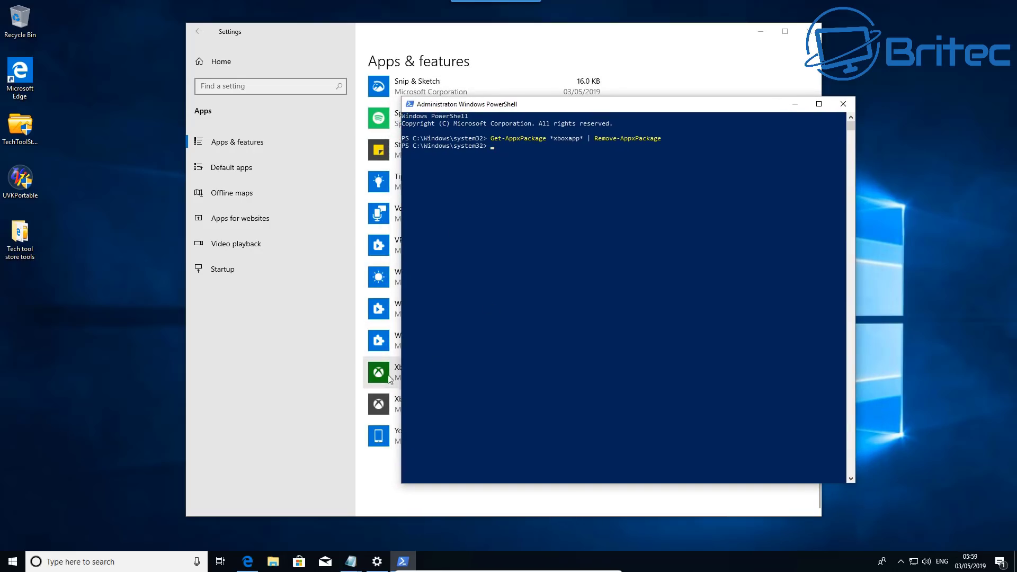
drag(640, 109, 557, 111)
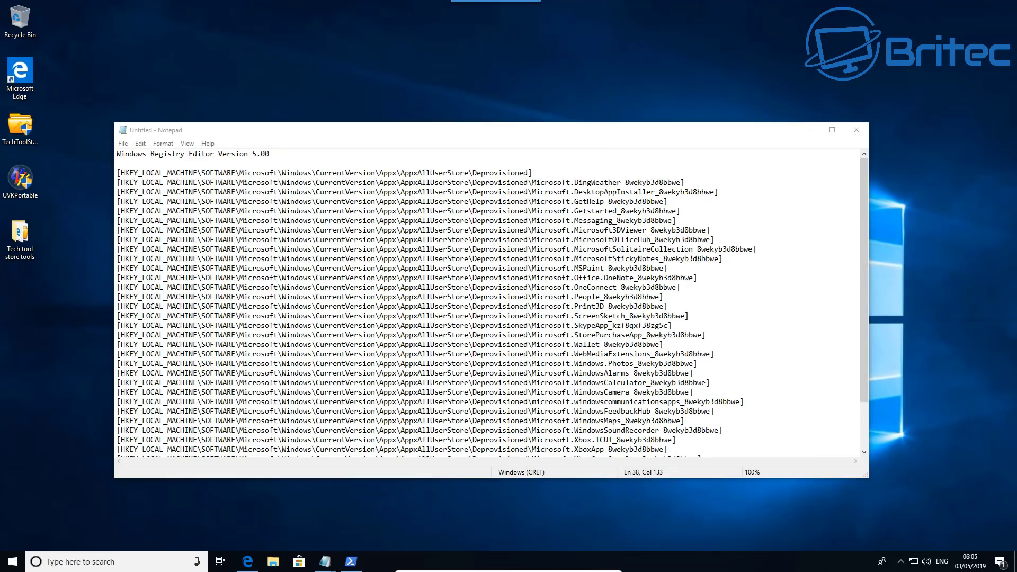
- Maximize the Notepad registry script, select 'Deprovisioned' in a key path, and switch to the Edge Docs article
scroll(610, 326, down, 1)
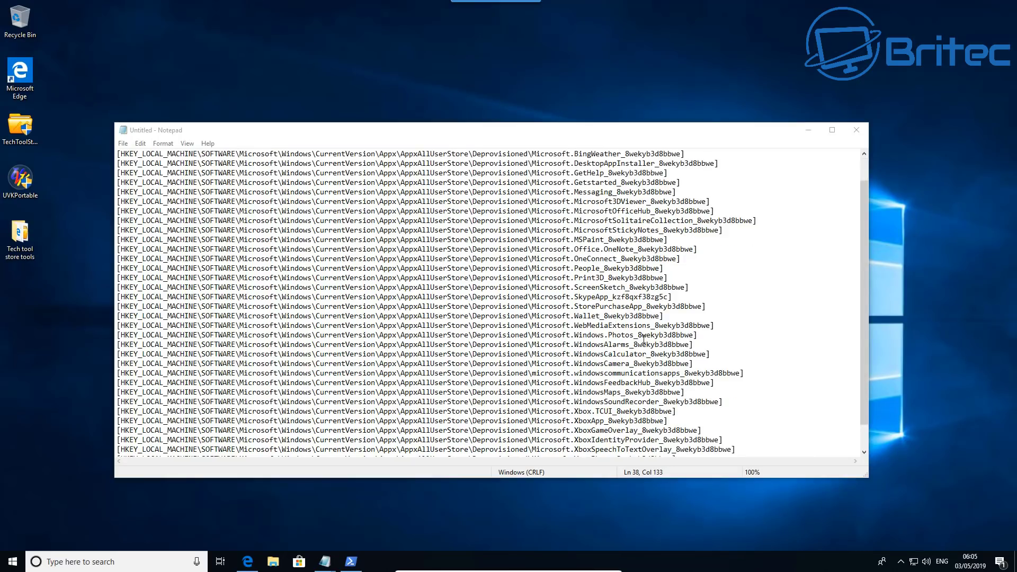
click(832, 129)
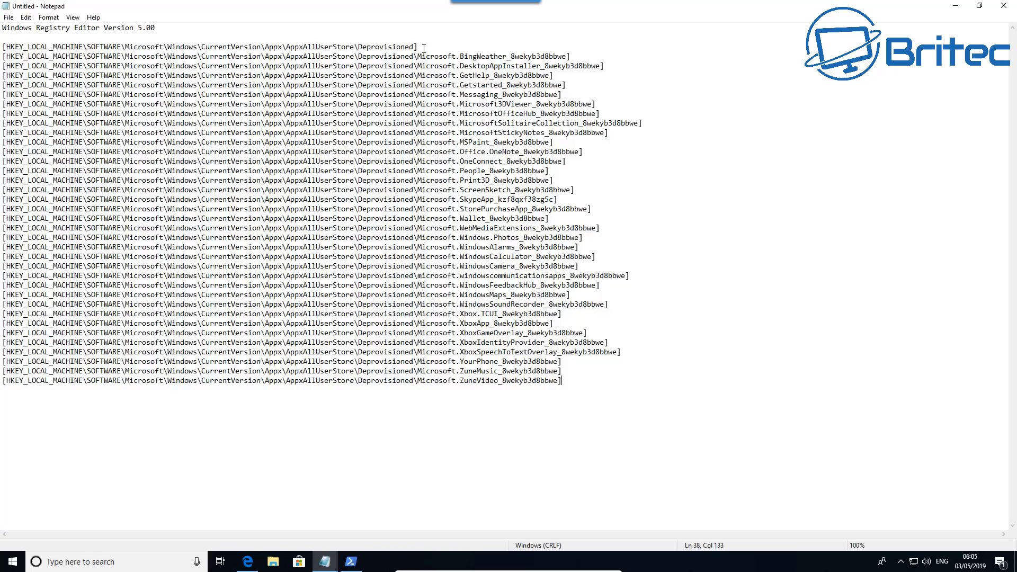
drag(423, 48, 364, 56)
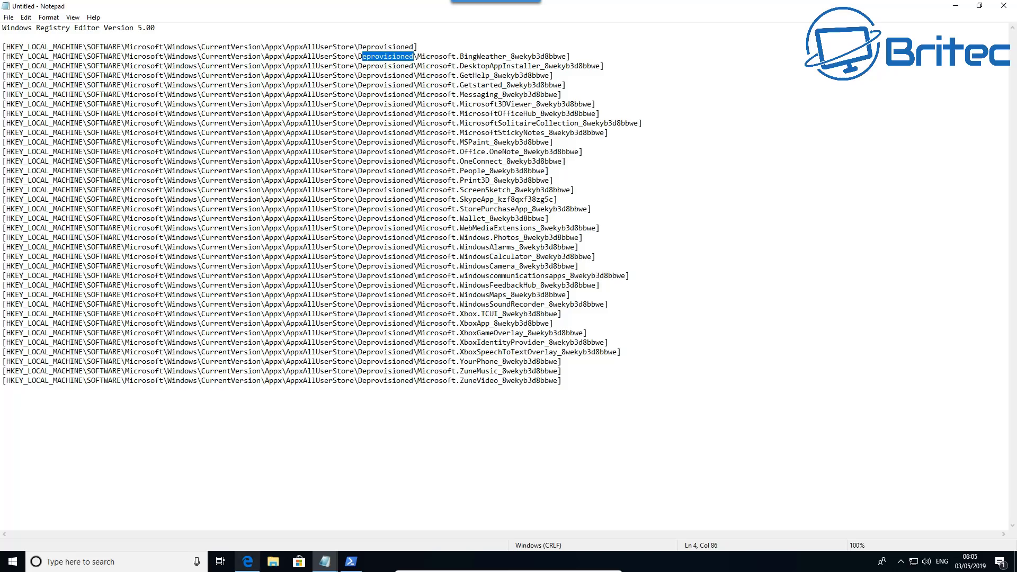
click(248, 562)
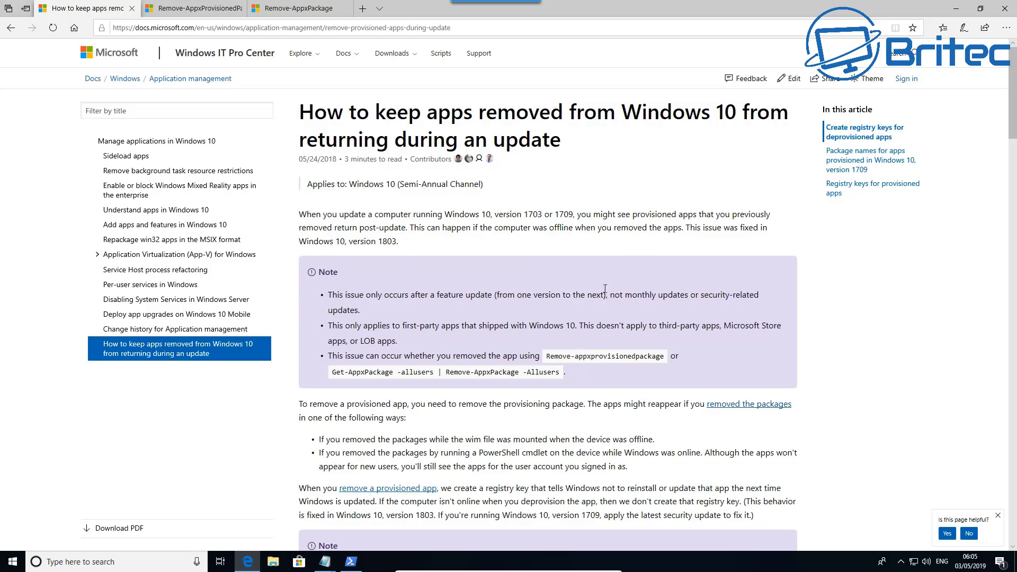
- Scroll the Docs article and select the example Bing Weather Deprovisioned registry key
scroll(614, 305, down, 4)
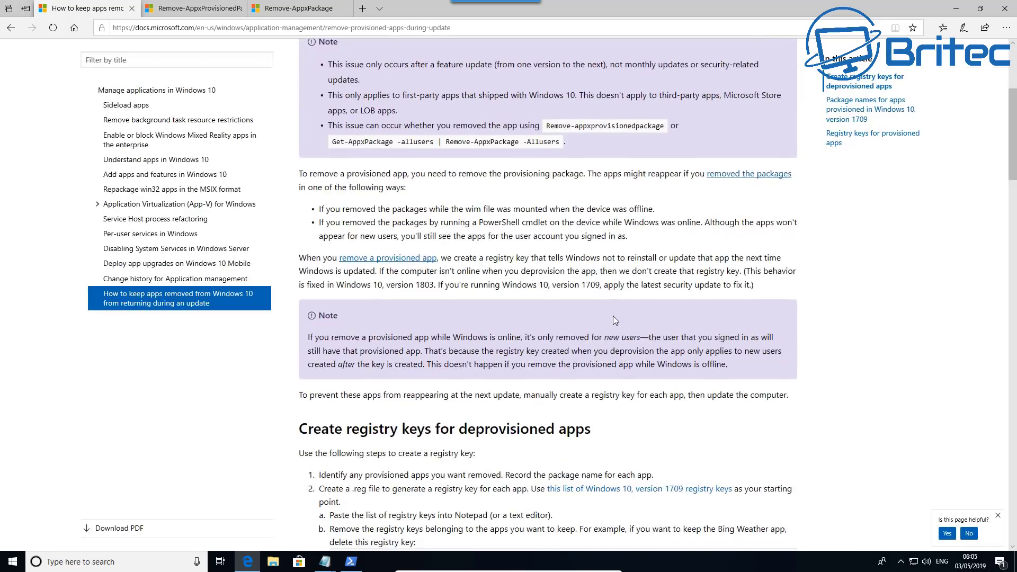
scroll(612, 315, down, 3)
scroll(373, 221, down, 3)
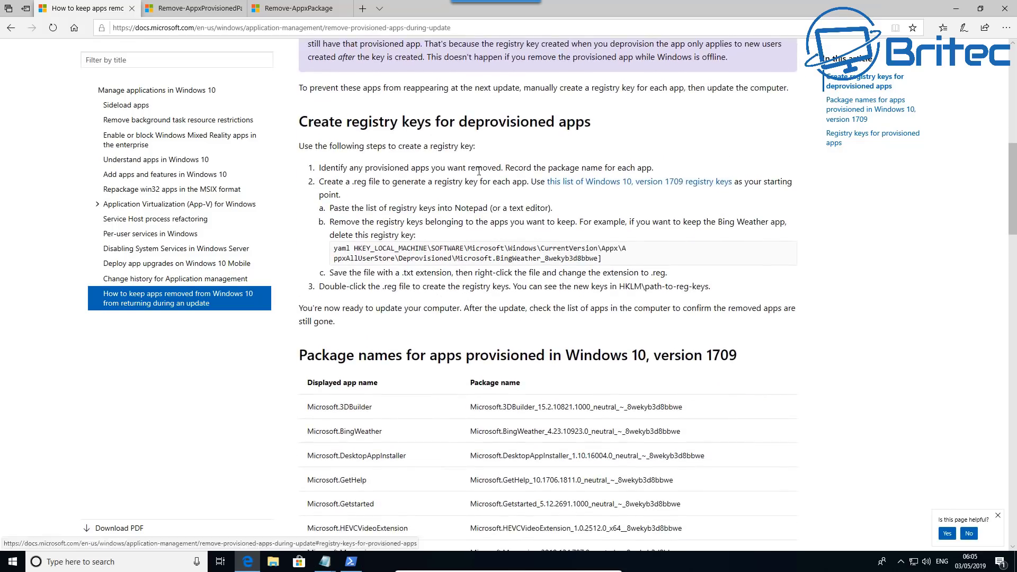
drag(335, 249, 639, 260)
- Find the package name table and select the Windows.Photos package name
scroll(607, 313, down, 5)
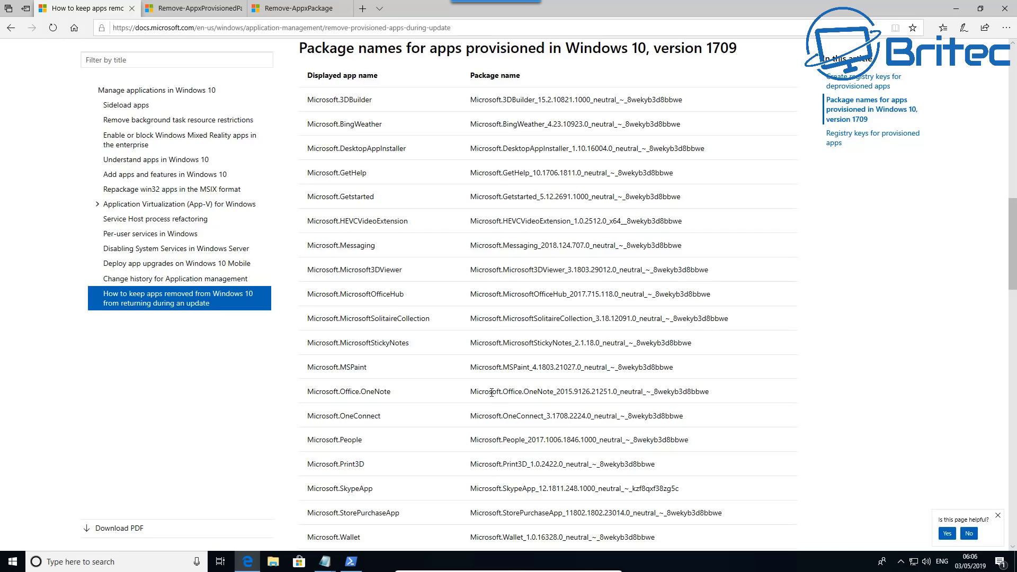
scroll(492, 392, up, 1)
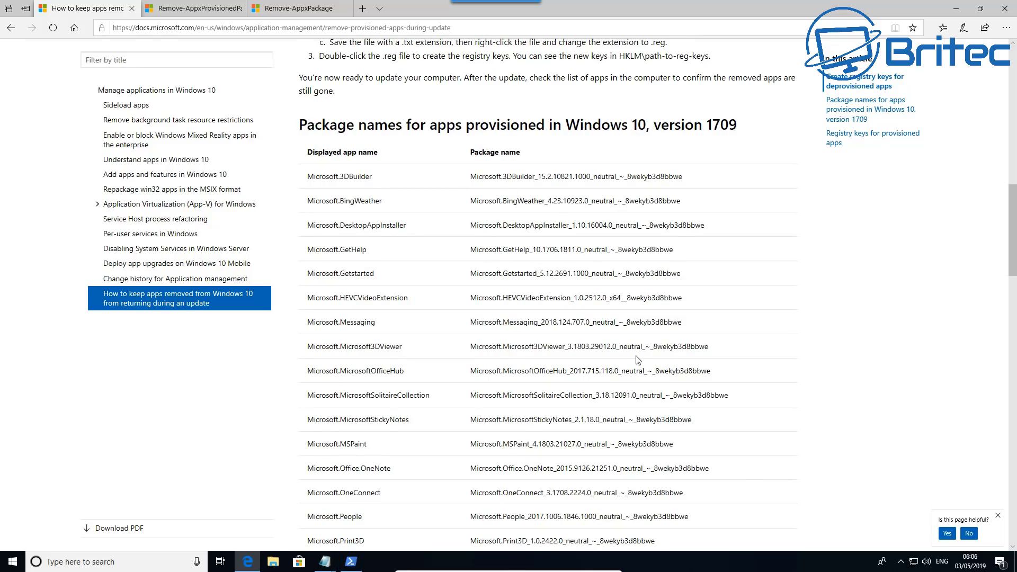
scroll(638, 360, down, 1)
scroll(634, 365, down, 2)
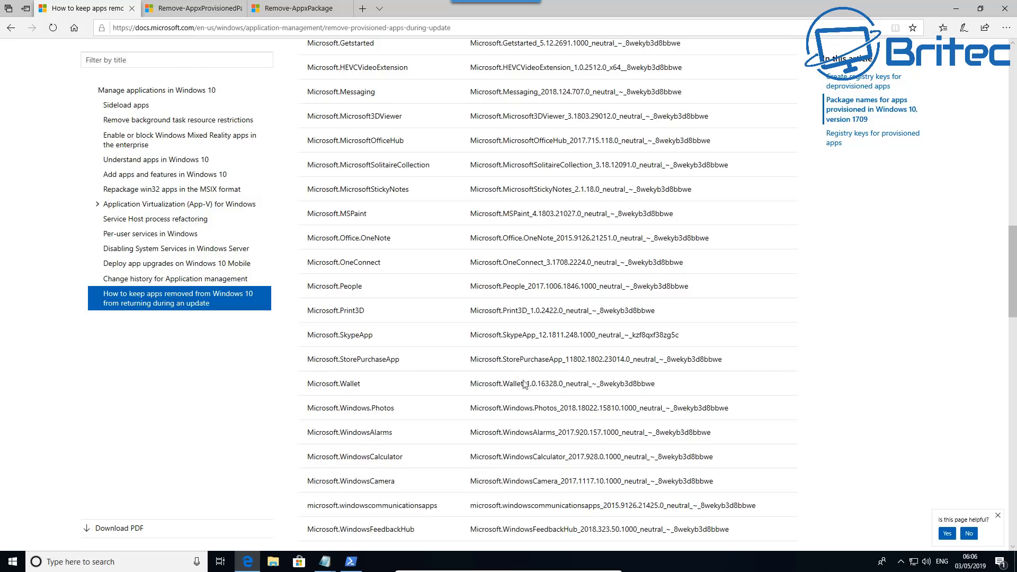
drag(738, 413, 469, 416)
scroll(656, 440, down, 2)
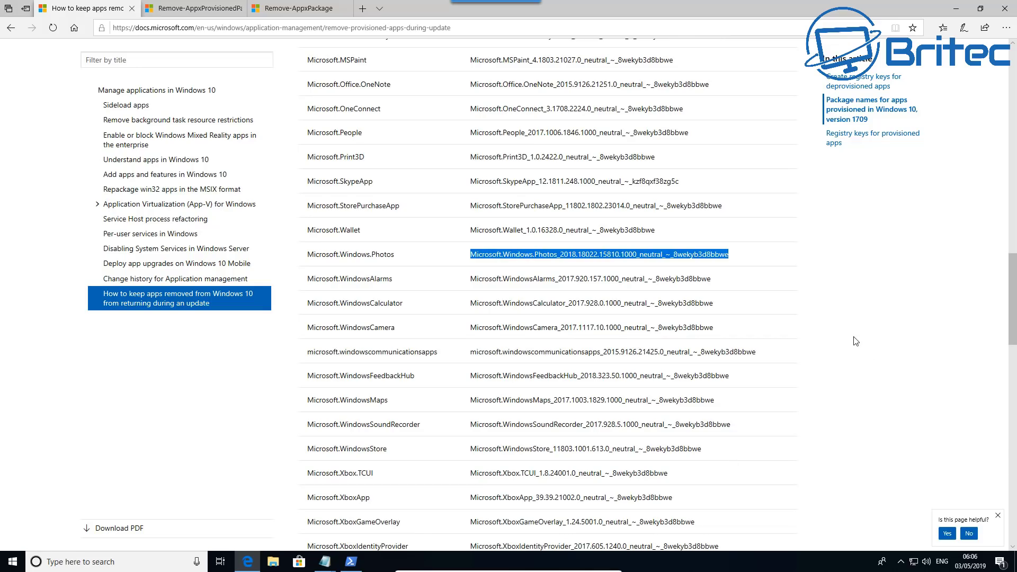
scroll(851, 357, down, 2)
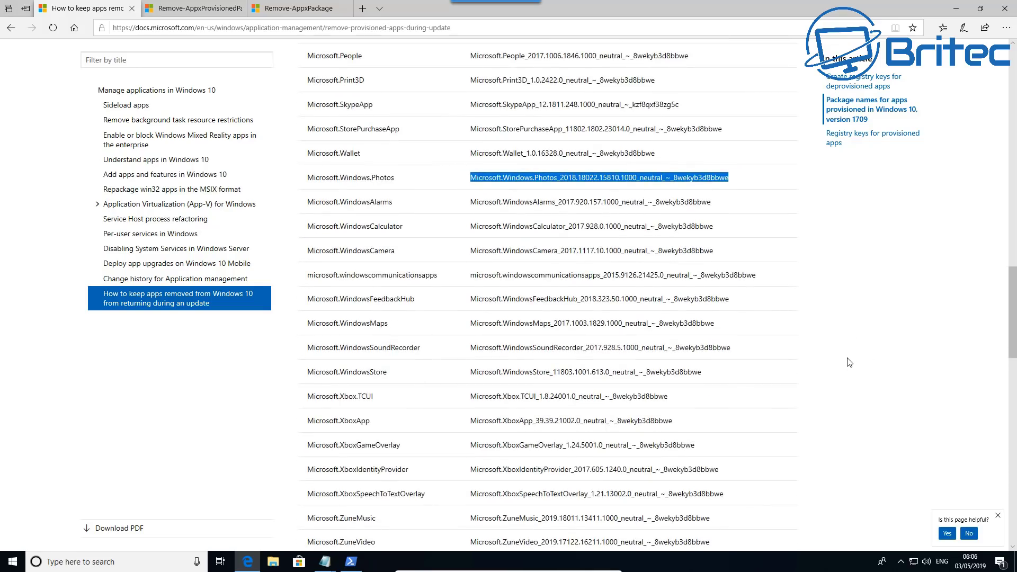
scroll(848, 367, up, 1)
scroll(848, 367, up, 6)
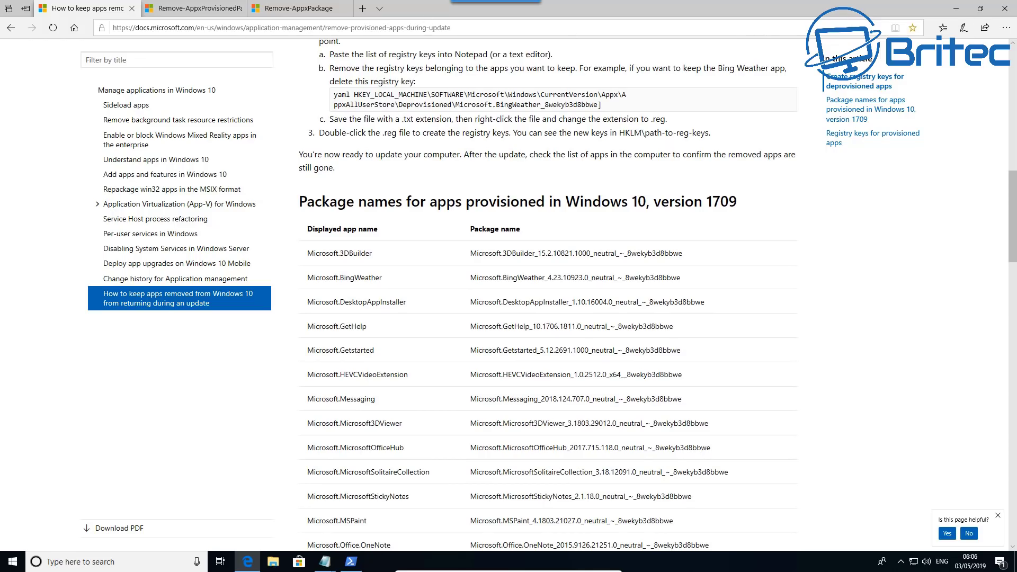
- Return to Notepad and select parts of the final ZuneVideo key line
click(953, 11)
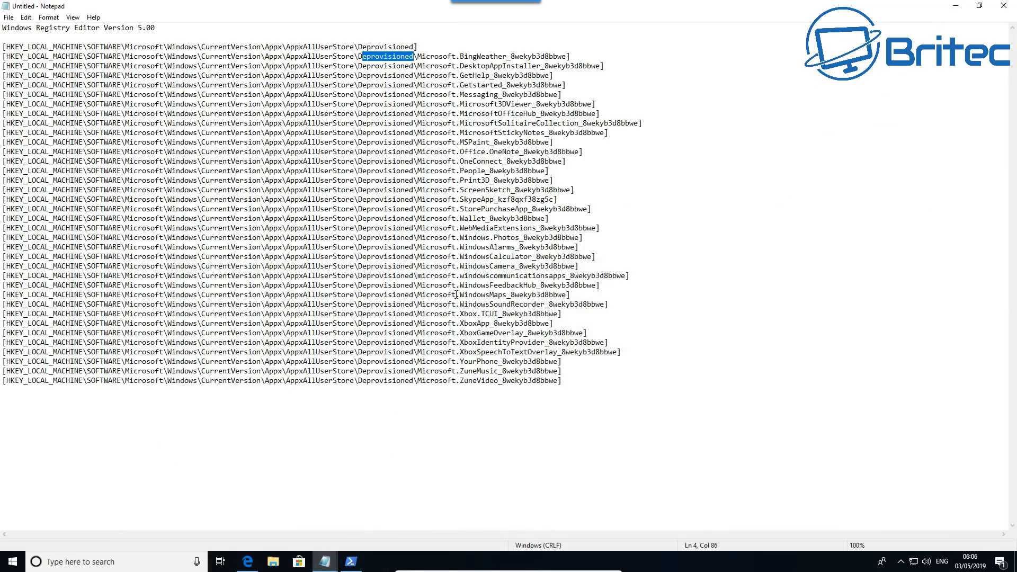
click(305, 256)
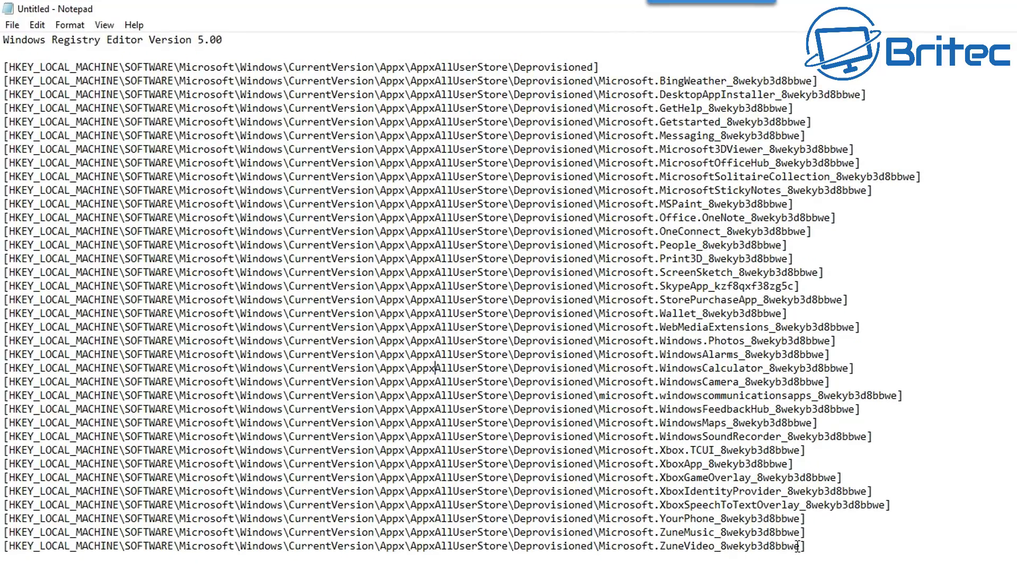
drag(798, 546, 631, 545)
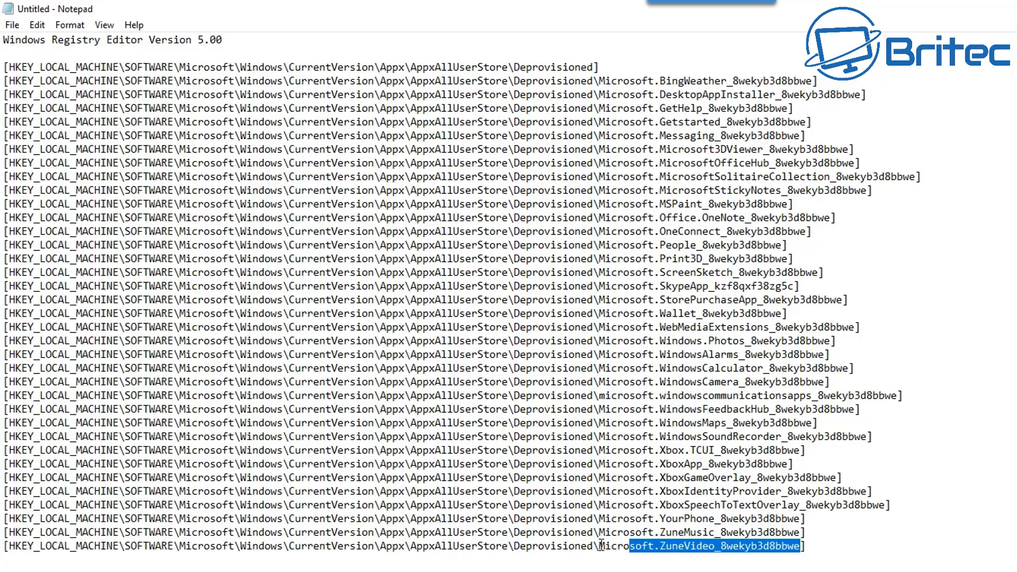
drag(601, 546, 2, 545)
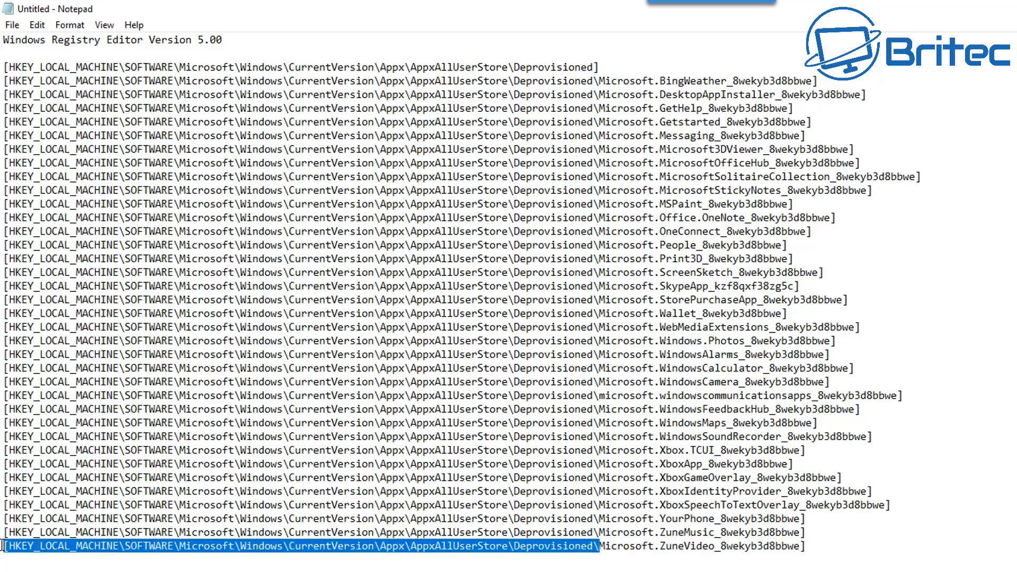
click(778, 546)
drag(806, 546, 599, 546)
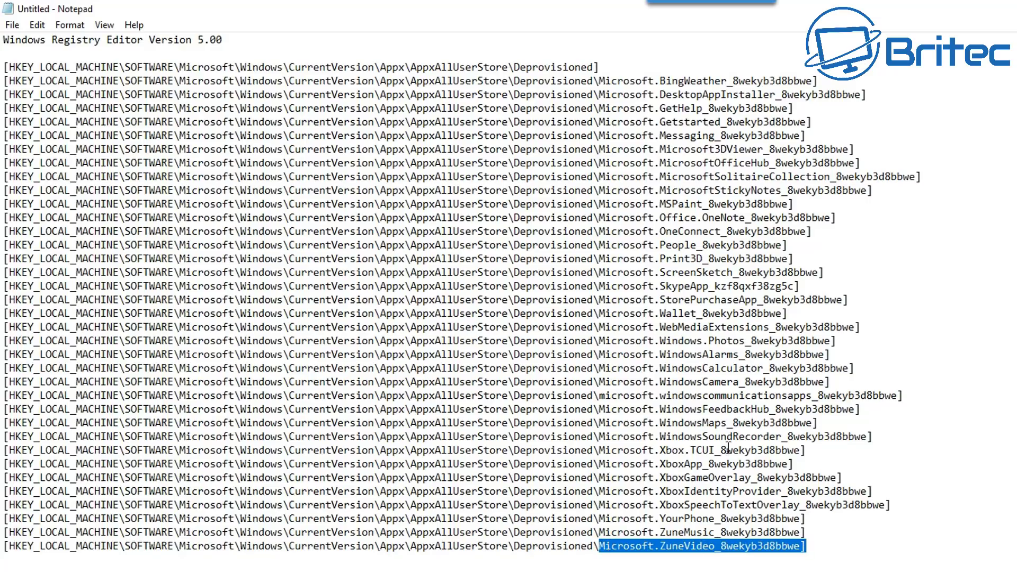
- Select the whole Microsoft.WindowsCalculator line and delete it
click(736, 367)
drag(883, 367, 4, 368)
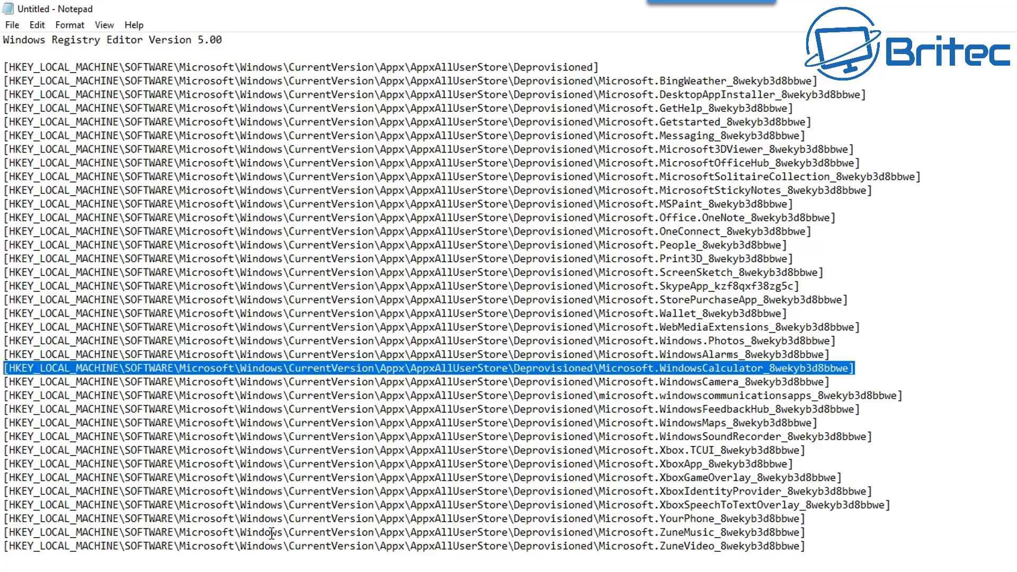
key(Delete)
key(Delete)
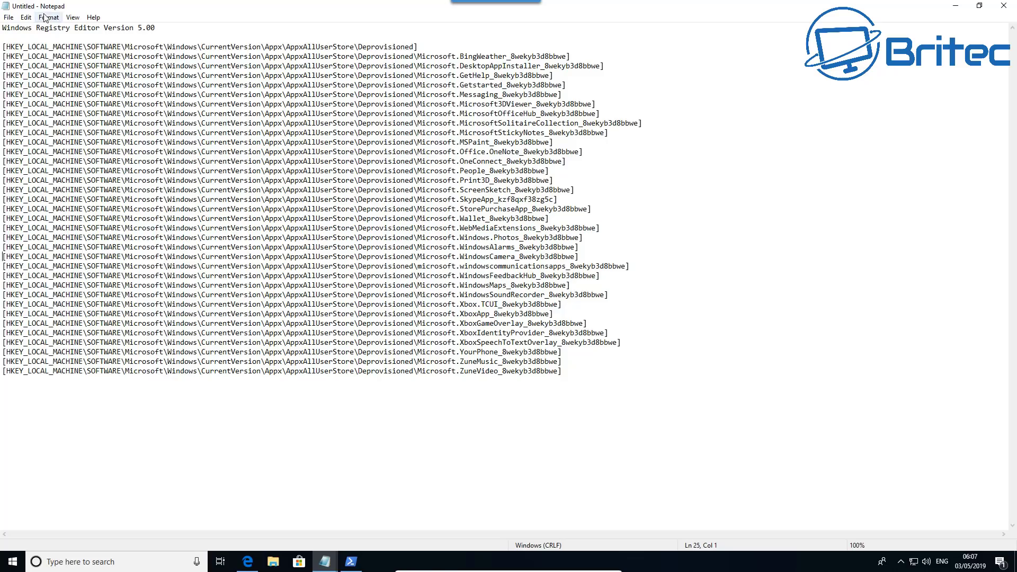
- Save the script to the Desktop as app-block.reg with Save as type set to All Files
click(6, 17)
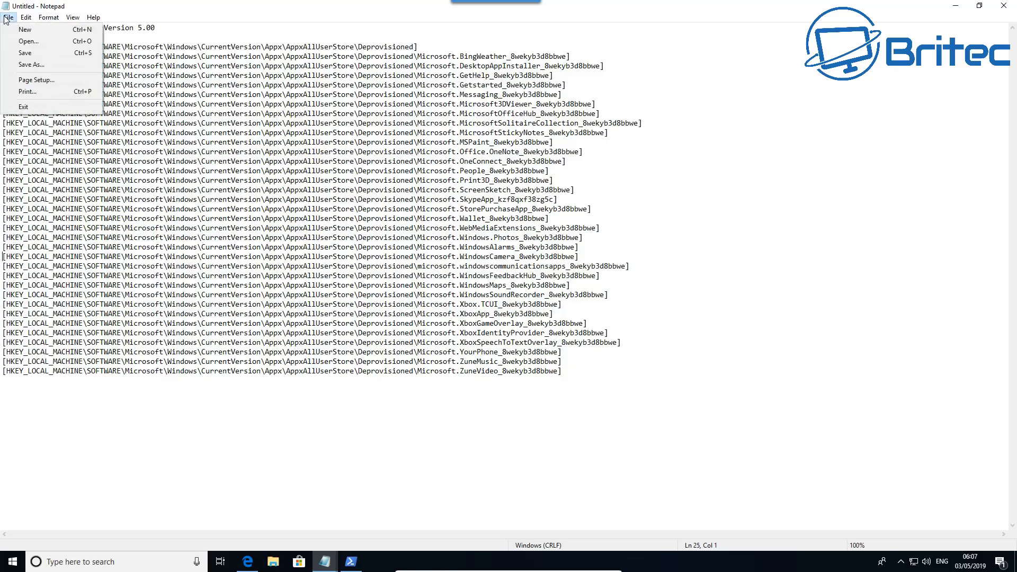
click(31, 65)
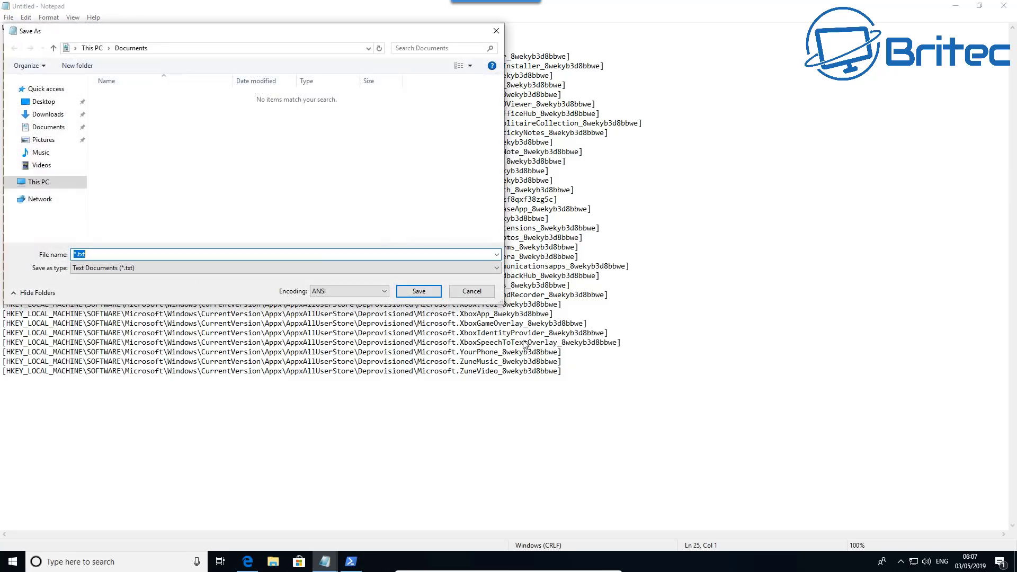
drag(215, 11, 505, 153)
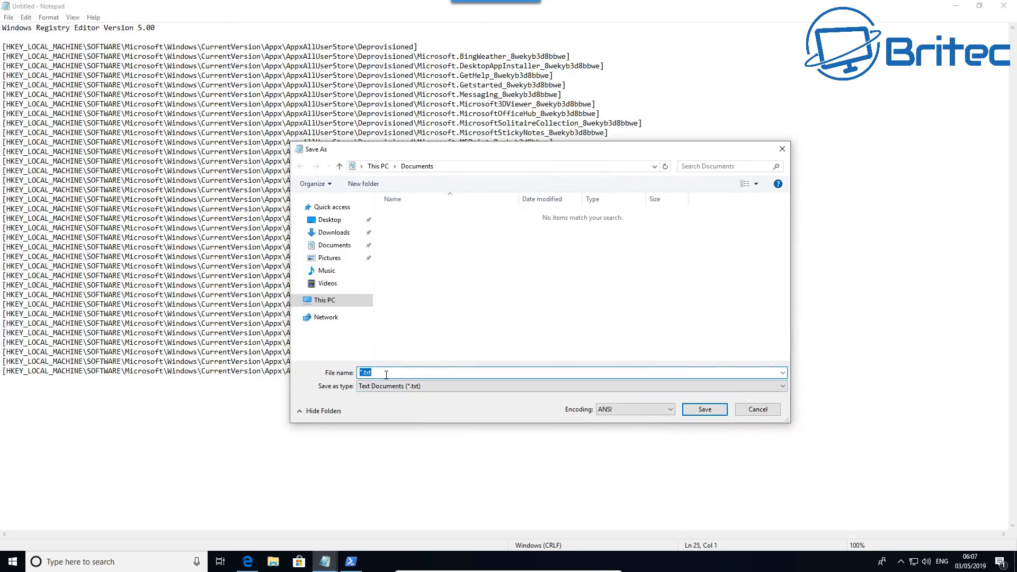
text(app-block.reg)
click(409, 389)
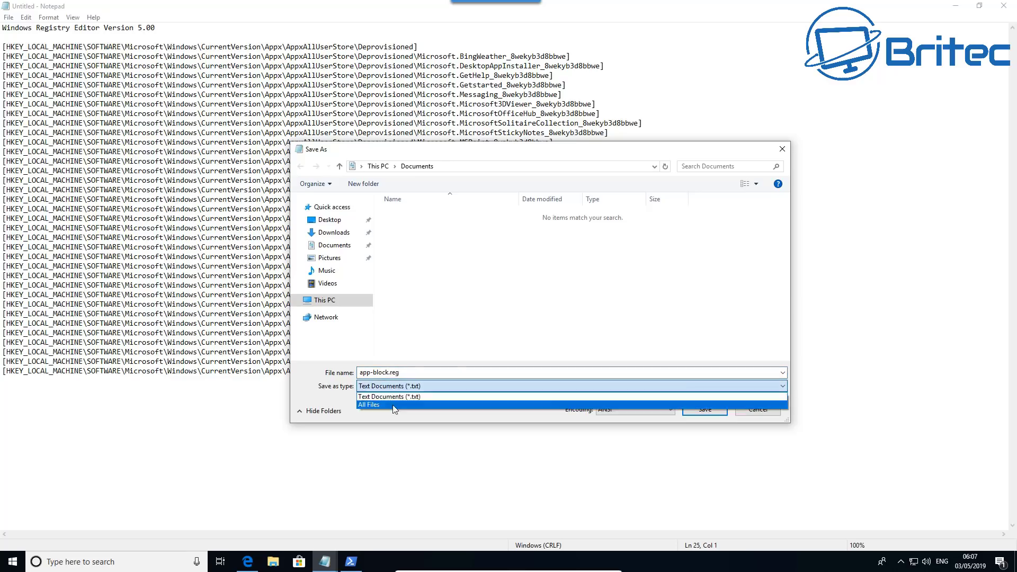
click(416, 406)
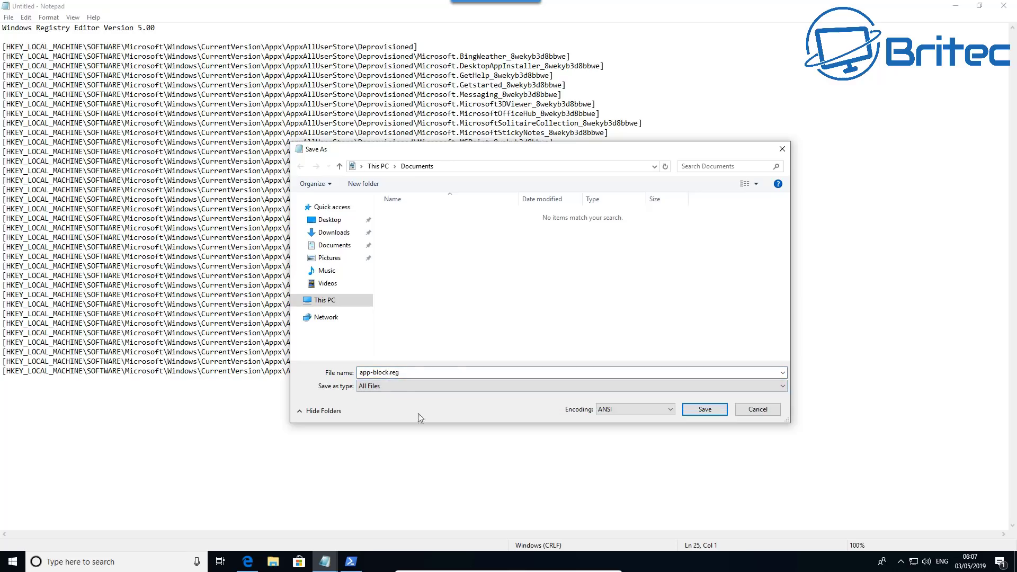
click(329, 220)
click(710, 410)
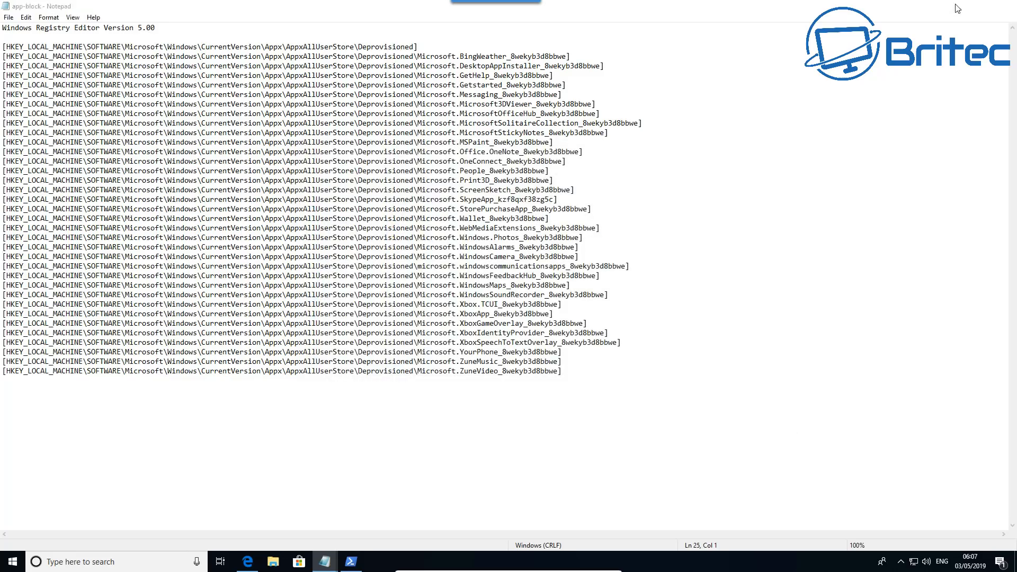
- Double-click app-block.reg on the desktop and approve UAC, the merge warning and the success message
click(954, 7)
drag(19, 289, 461, 216)
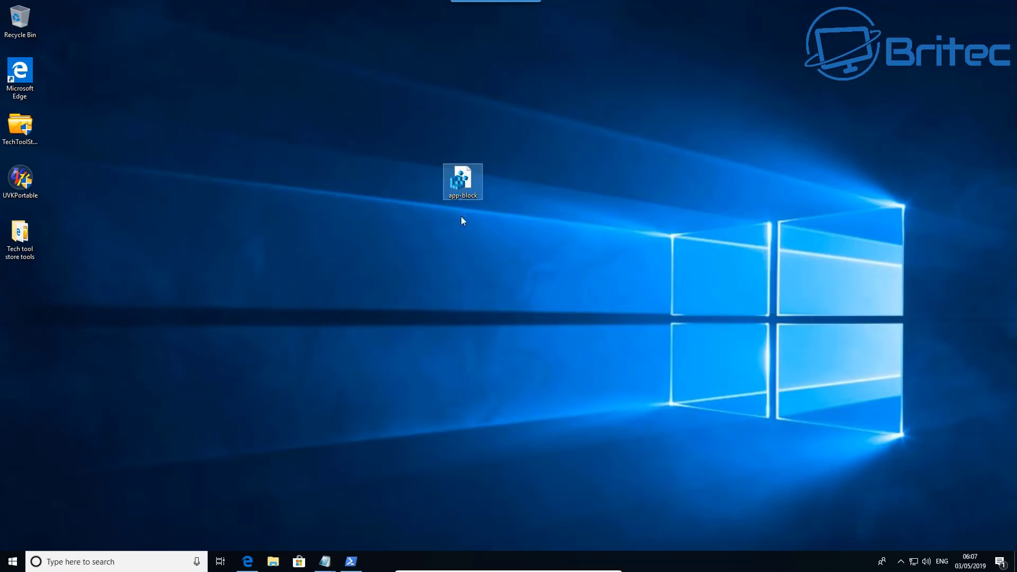
double_click(462, 182)
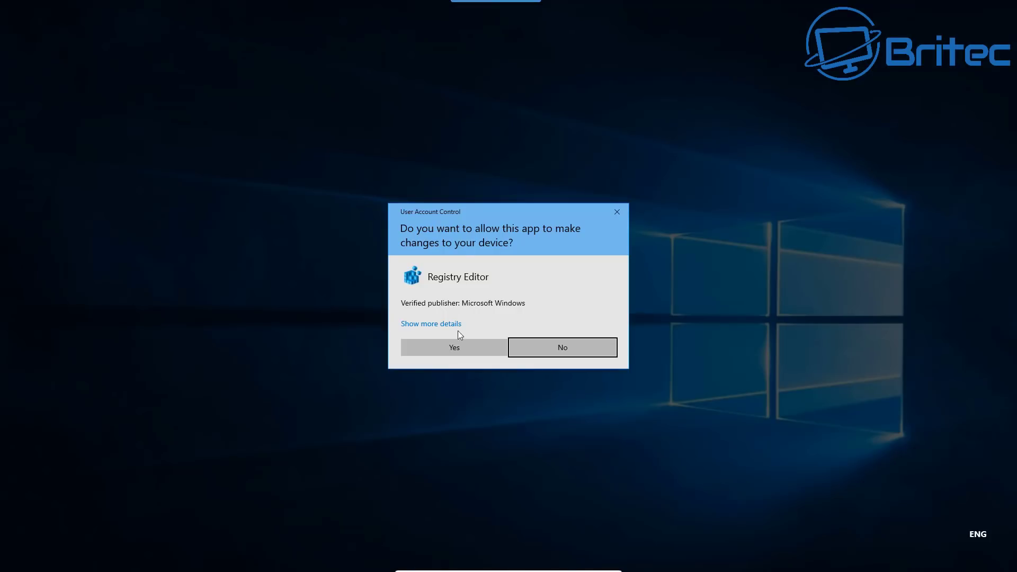
click(459, 346)
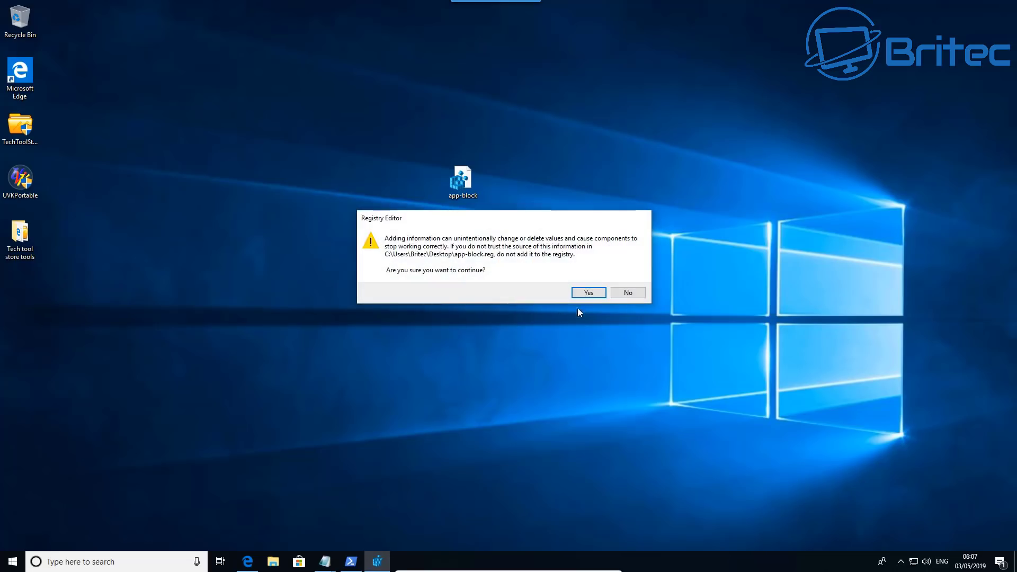
click(591, 293)
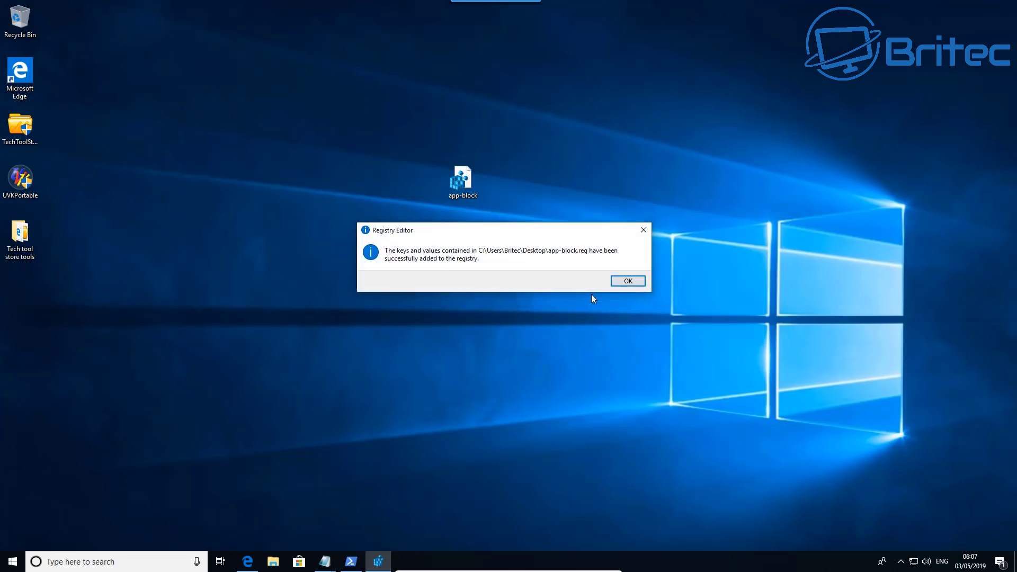
click(629, 287)
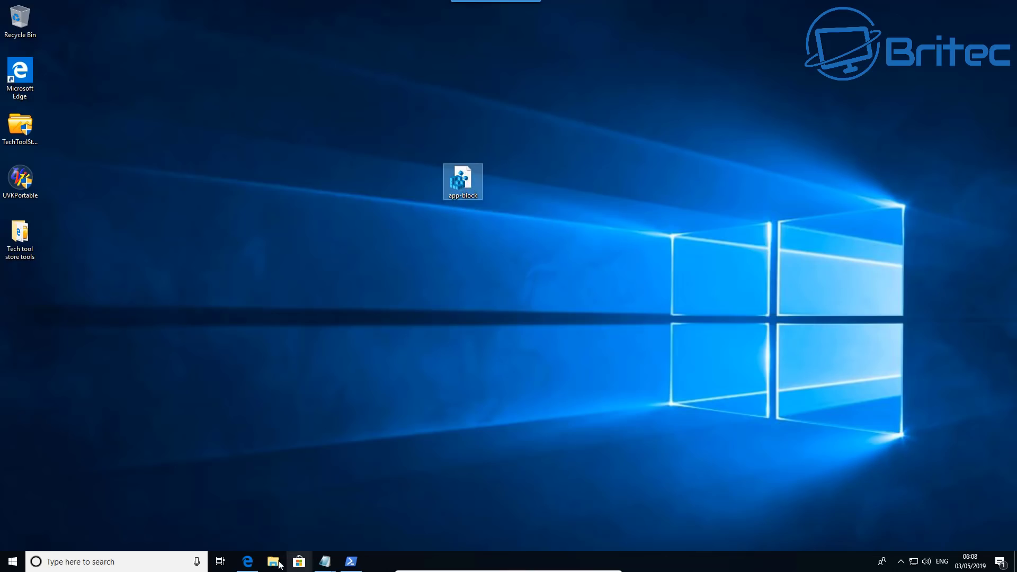
click(247, 561)
scroll(551, 223, down, 3)
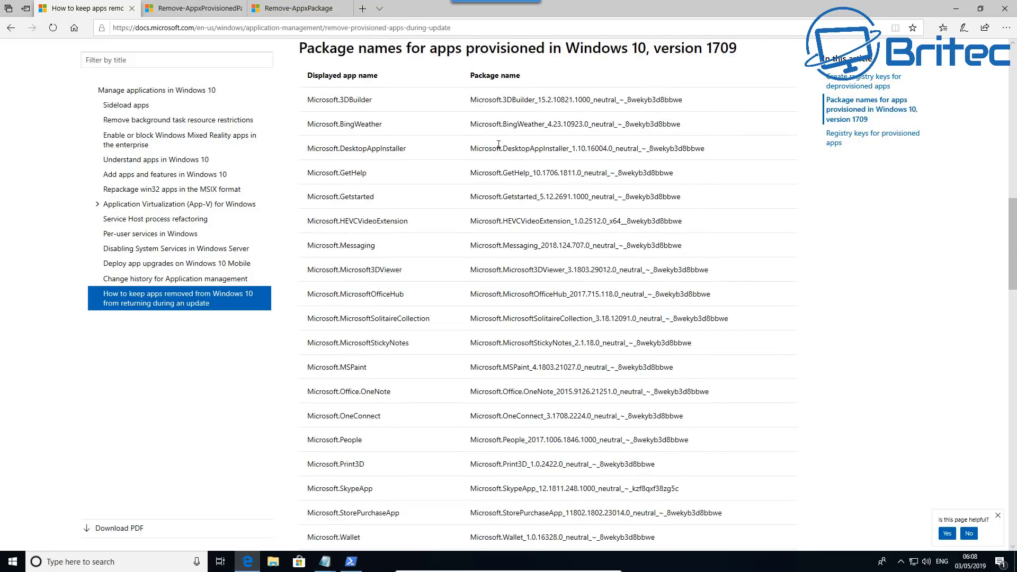
scroll(576, 407, down, 3)
triple_click(576, 406)
scroll(576, 407, down, 10)
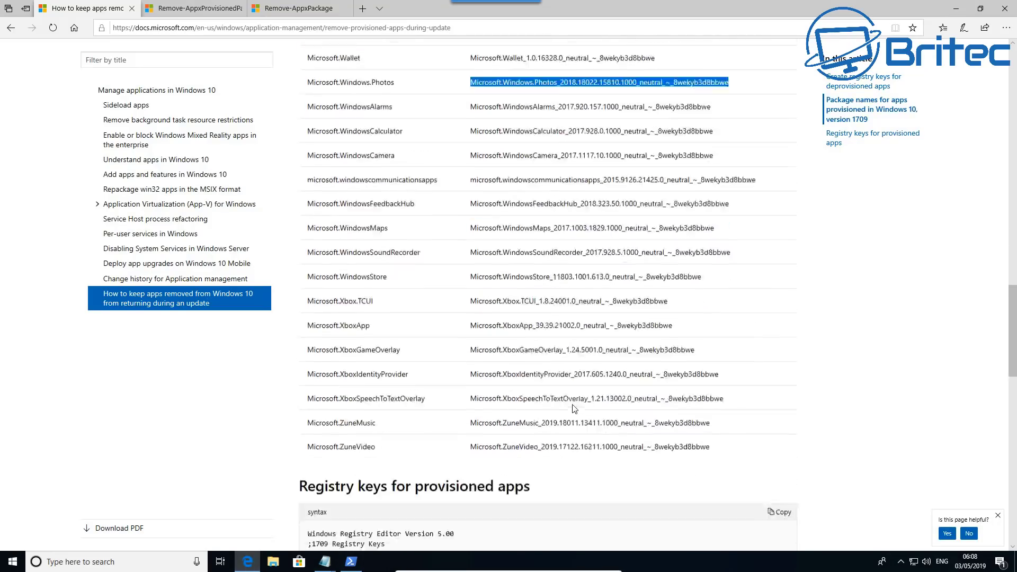
scroll(573, 409, up, 4)
scroll(573, 407, up, 11)
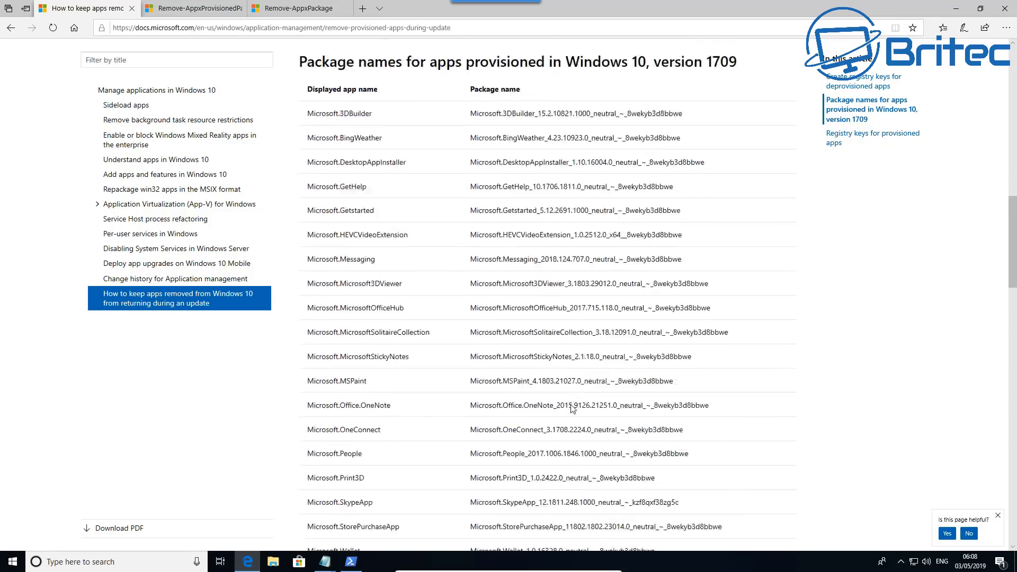
click(956, 9)
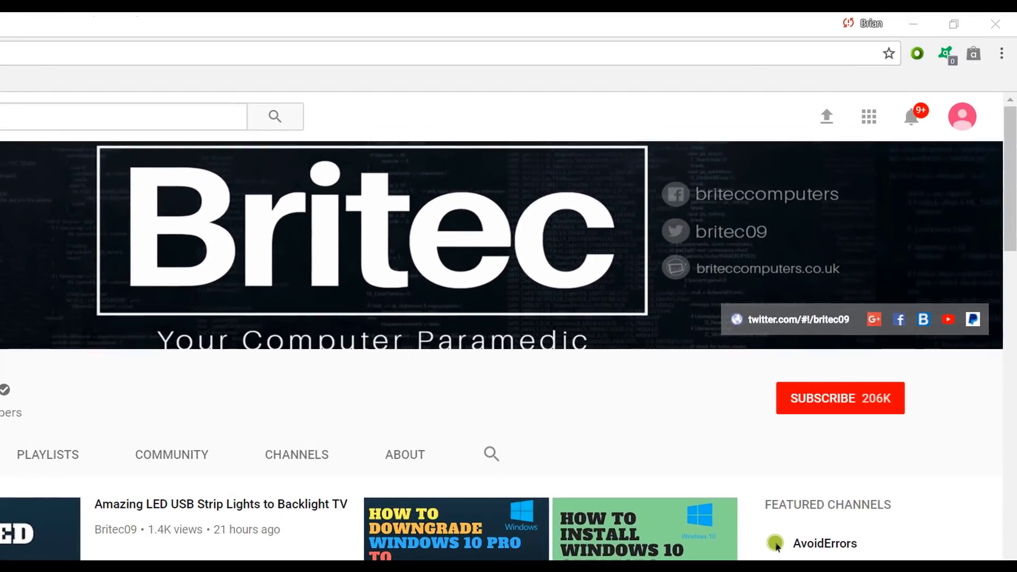
- Subscribe to the Britec YouTube channel, bringing it to 206K subscribers
click(852, 410)
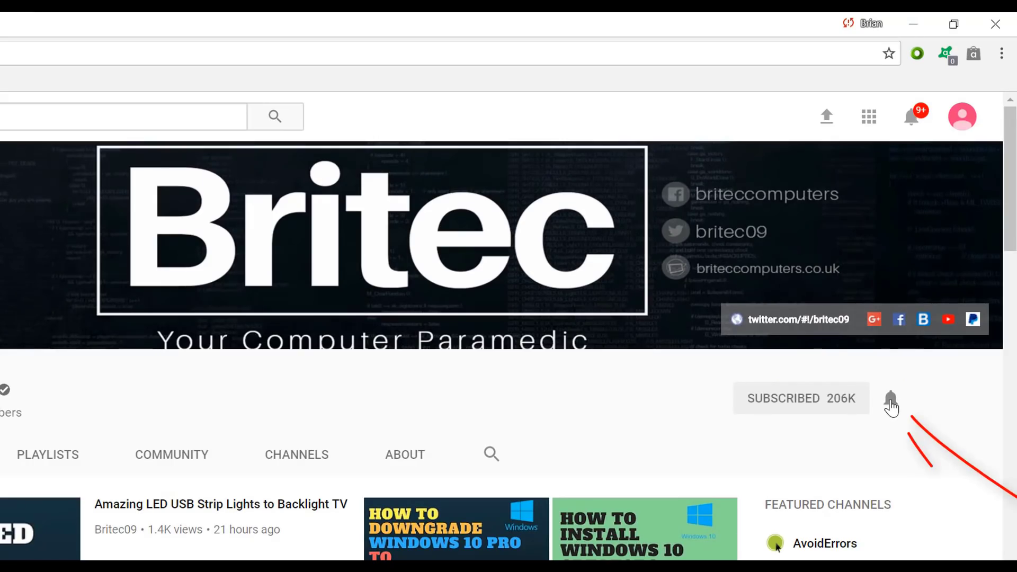